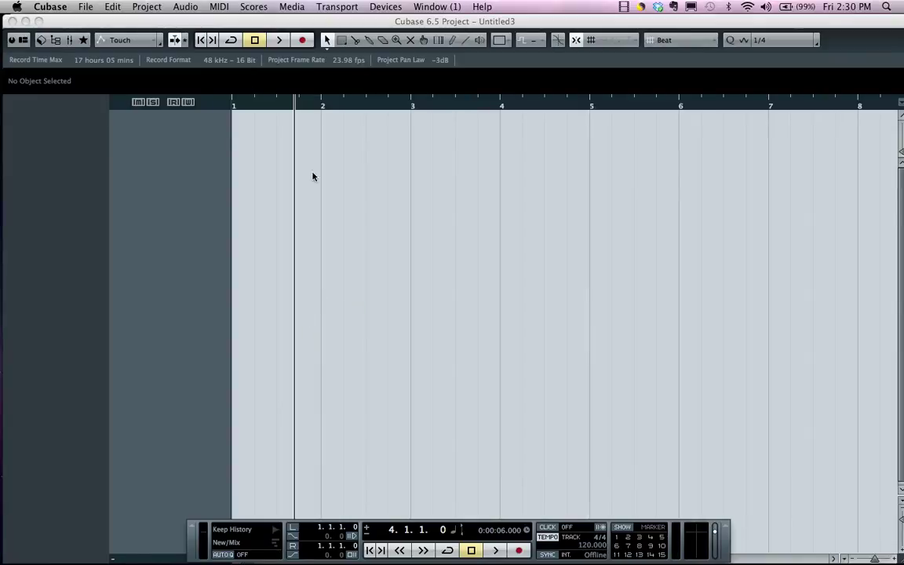
Start a new project and browse the template categories before settling on the Empty template
{"action": "left_click", "coordinate": [86, 7]}
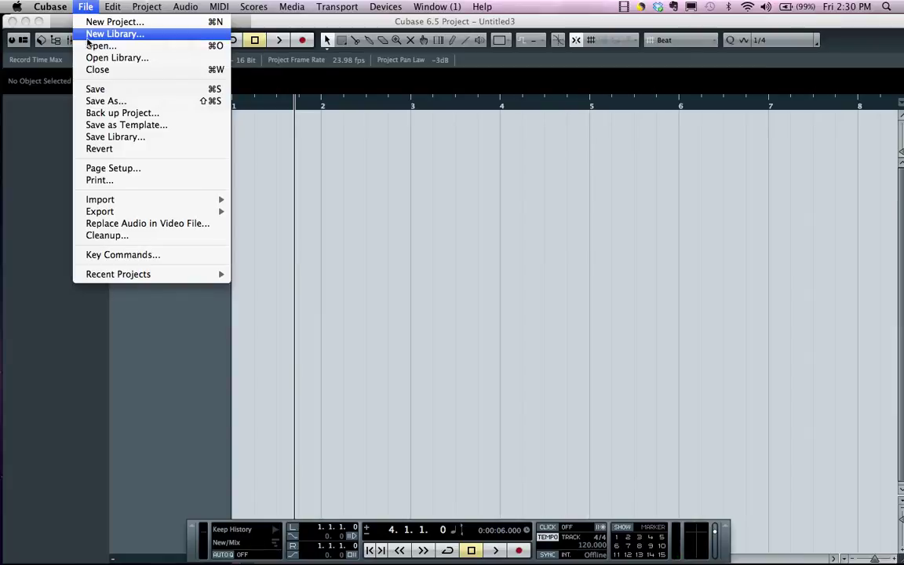
{"action": "left_click", "coordinate": [89, 22]}
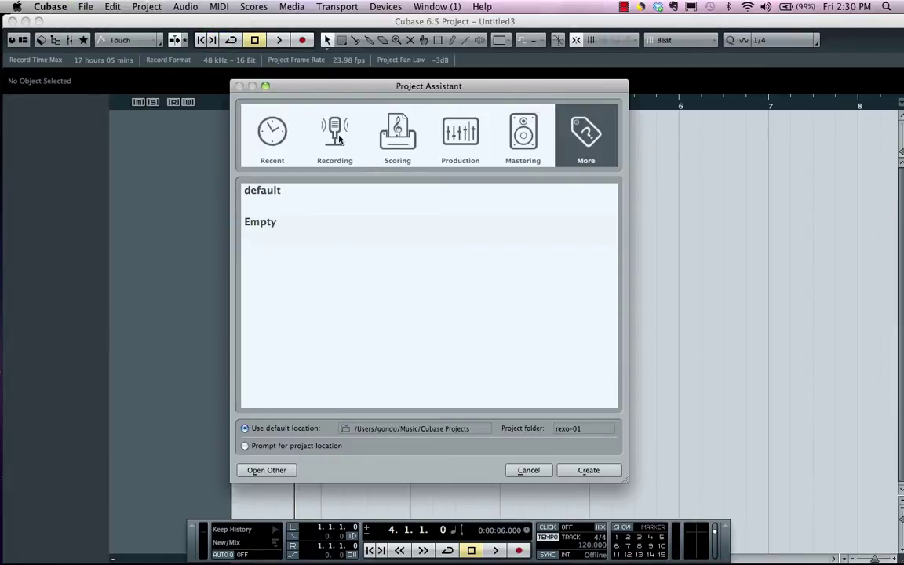
{"action": "left_click", "coordinate": [335, 132]}
{"action": "left_click", "coordinate": [402, 141]}
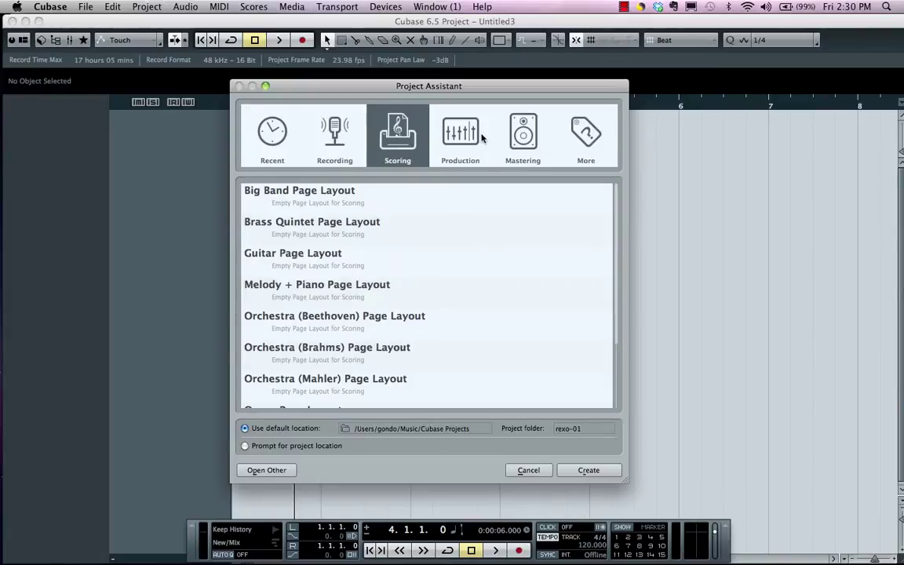
{"action": "left_click", "coordinate": [460, 138]}
{"action": "left_click", "coordinate": [522, 137]}
{"action": "left_click", "coordinate": [582, 142]}
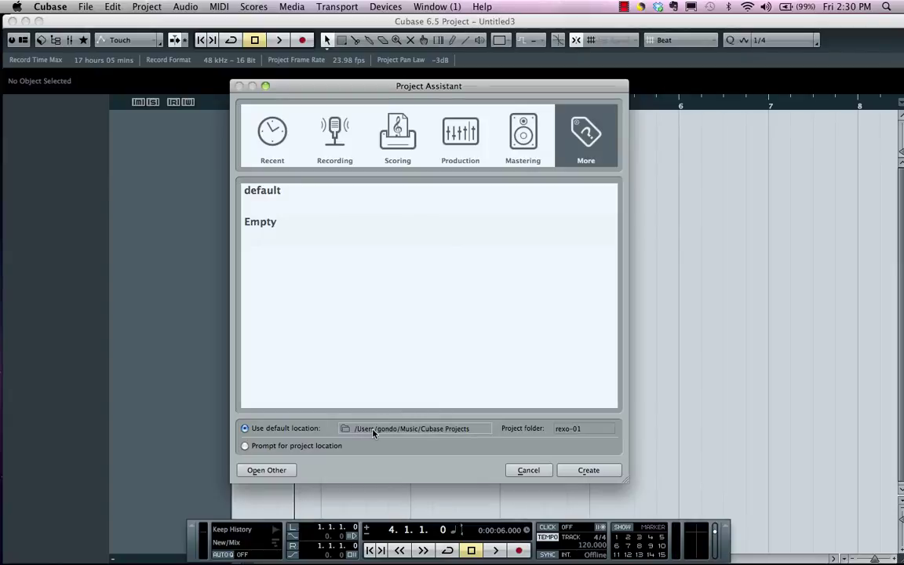
Name the project folder yyh, keep the default location, and create the empty project
{"action": "left_click", "coordinate": [576, 429]}
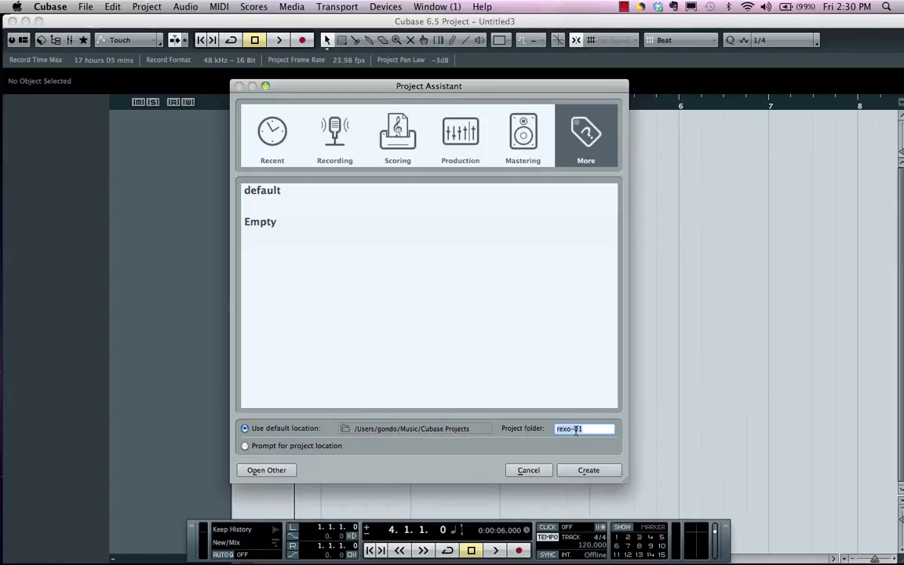
{"action": "type", "text": "yyh"}
{"action": "left_click", "coordinate": [245, 447]}
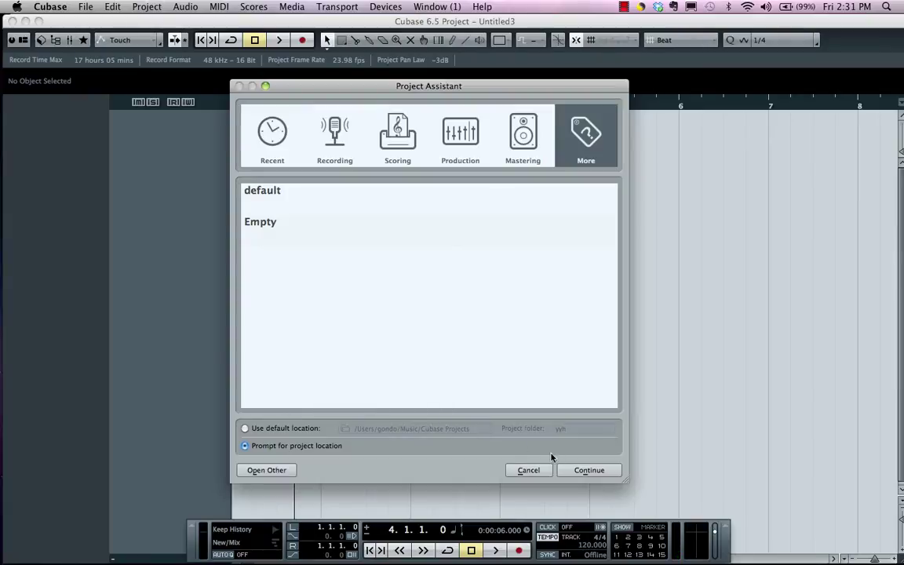
{"action": "left_click", "coordinate": [247, 429]}
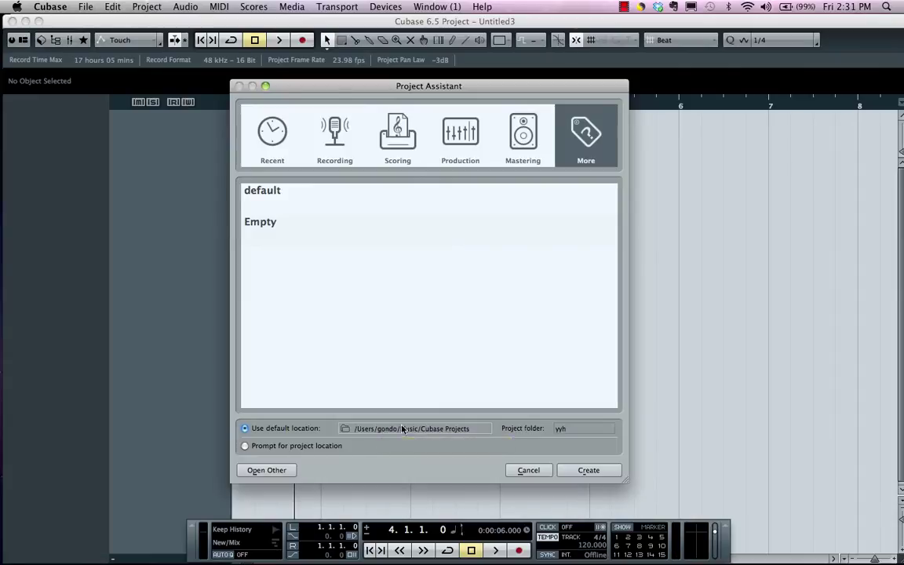
{"action": "left_click", "coordinate": [588, 470]}
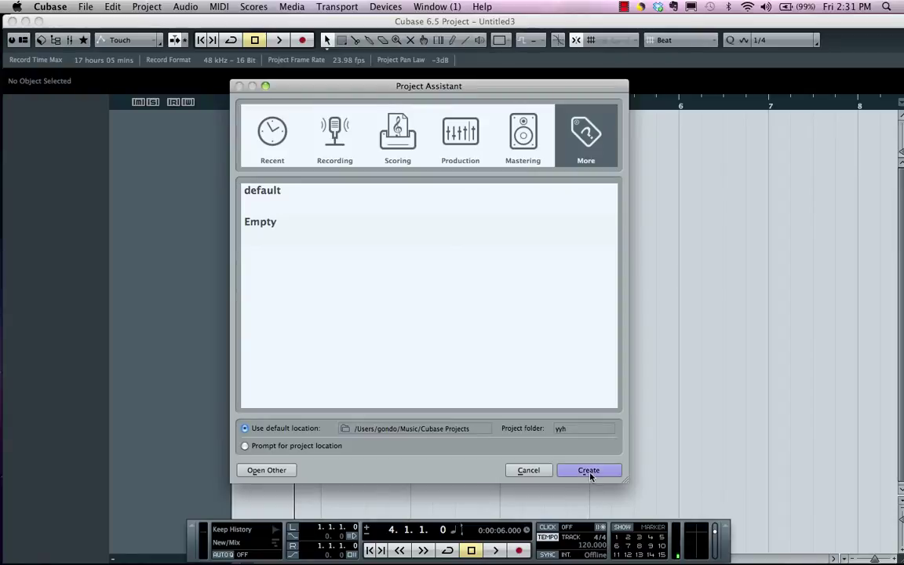
Add 8 audio tracks with Mono configuration from the track list's Add Audio Track dialog
{"action": "right_click", "coordinate": [176, 152]}
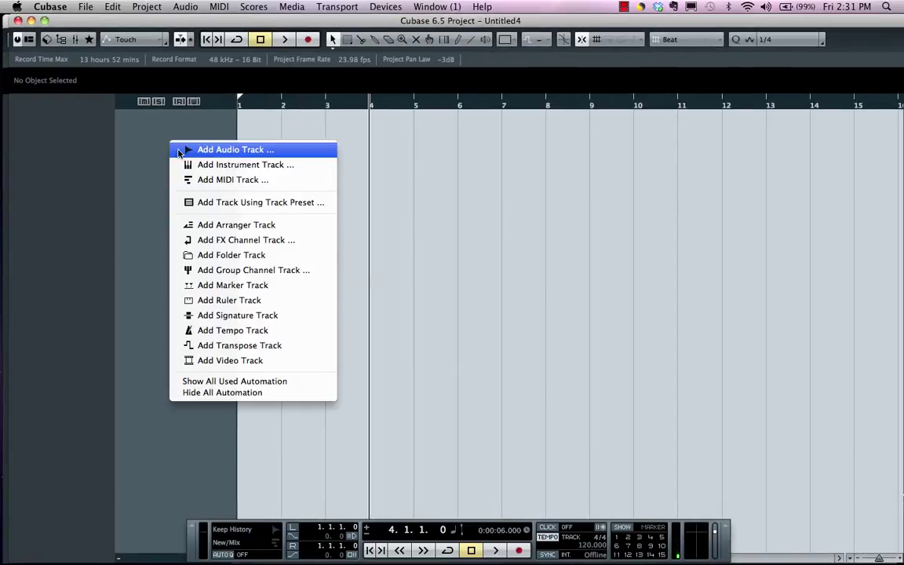
{"action": "left_click", "coordinate": [224, 151]}
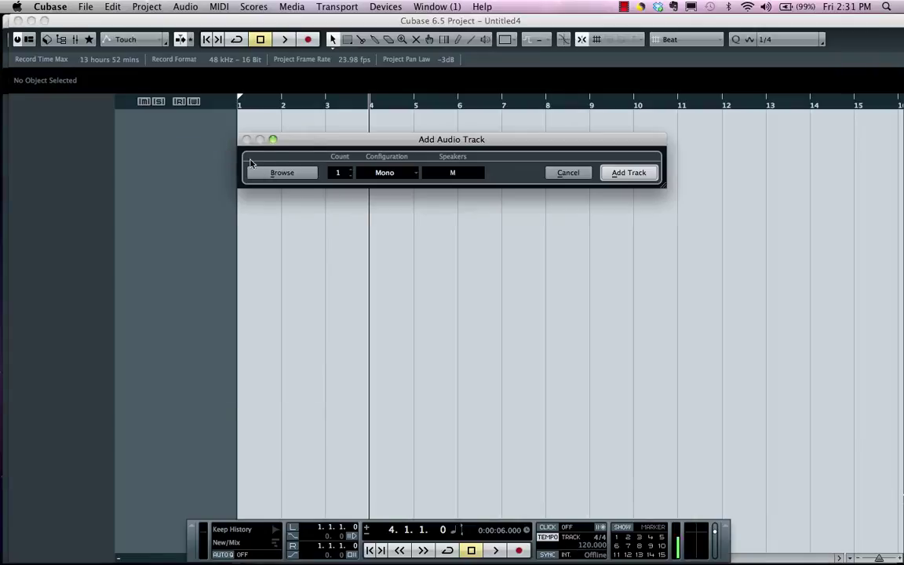
{"action": "left_click", "coordinate": [332, 174]}
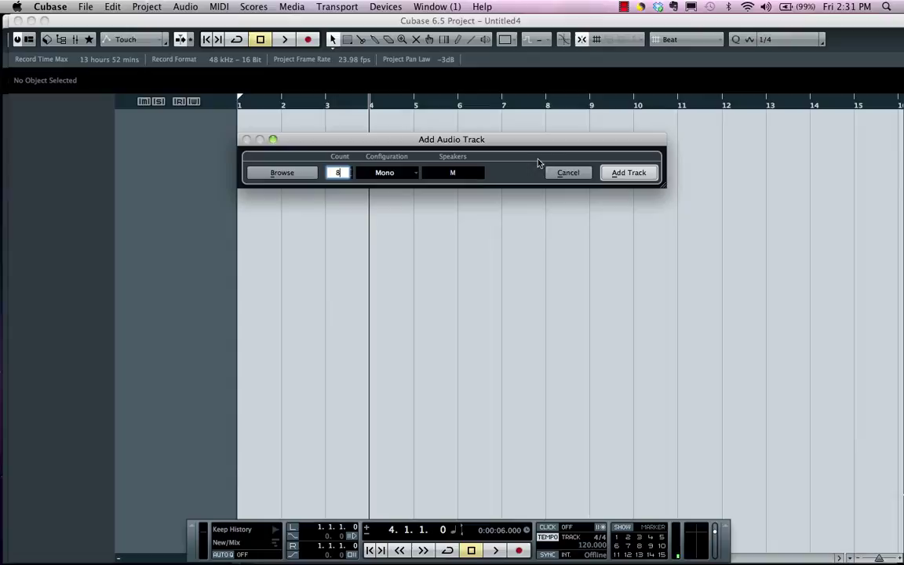
{"action": "left_click", "coordinate": [611, 175]}
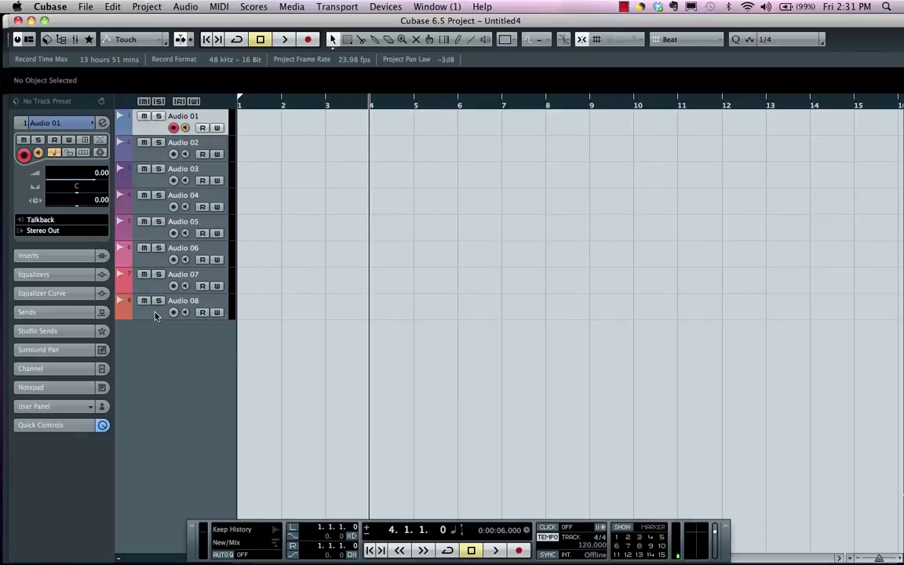
Move all eight selected audio tracks into a new folder track and rename it drums
{"action": "key", "text": "r"}
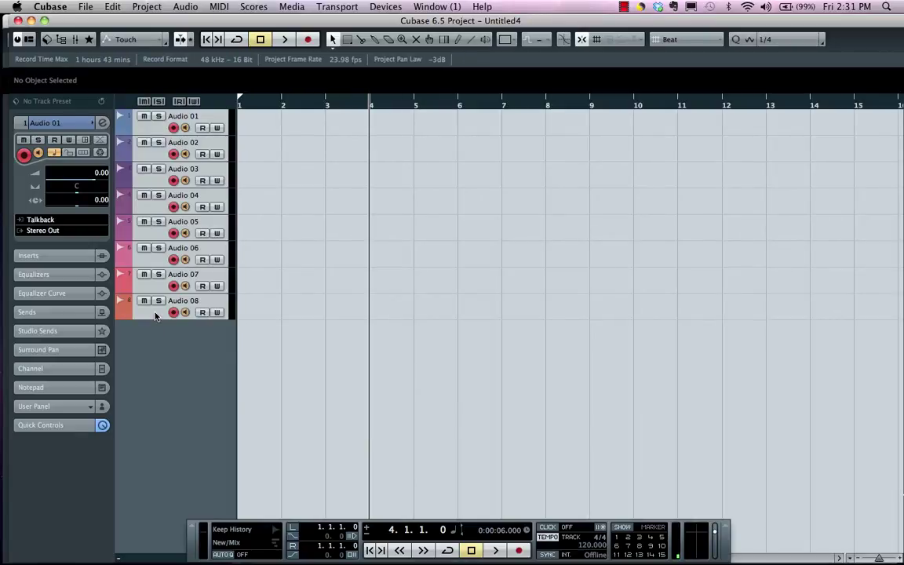
{"action": "right_click", "coordinate": [152, 128]}
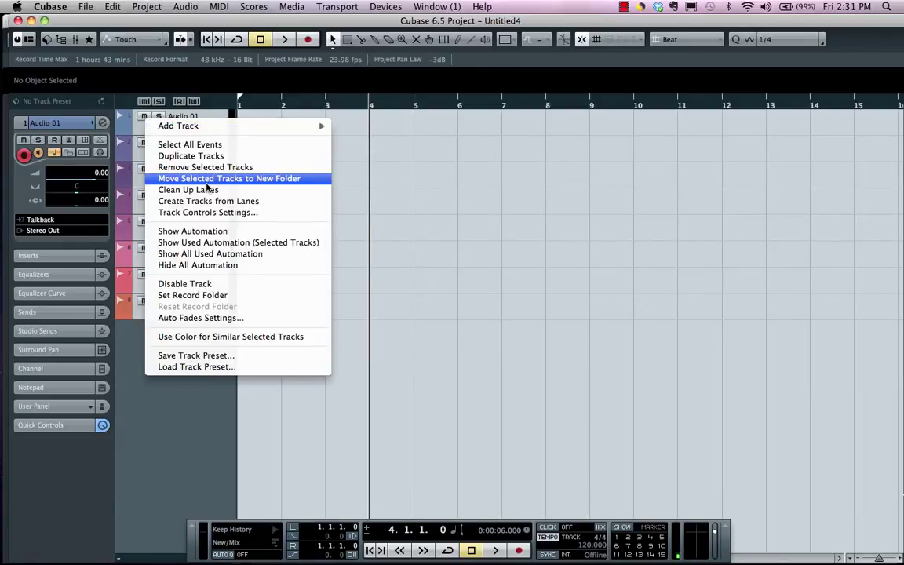
{"action": "left_click", "coordinate": [206, 180]}
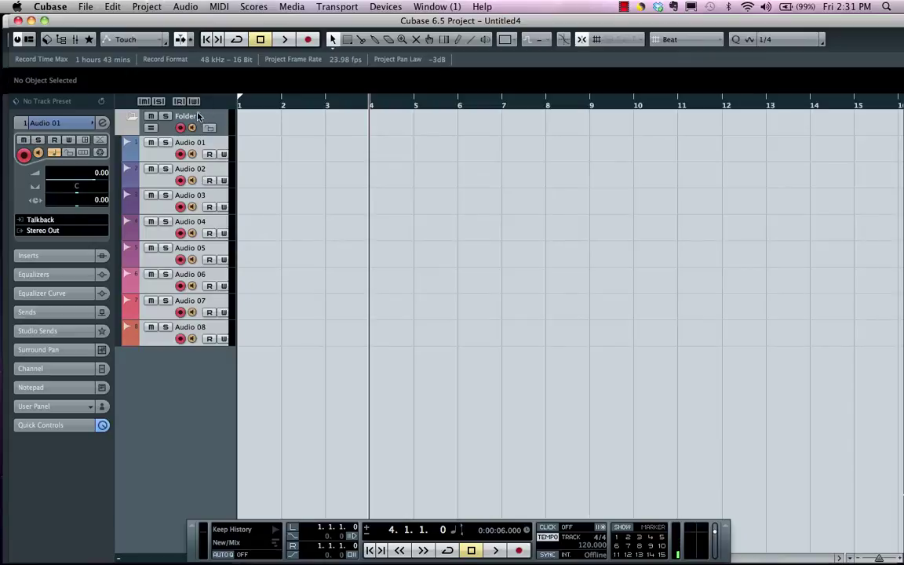
{"action": "double_click", "coordinate": [194, 118]}
{"action": "type", "text": "d"}
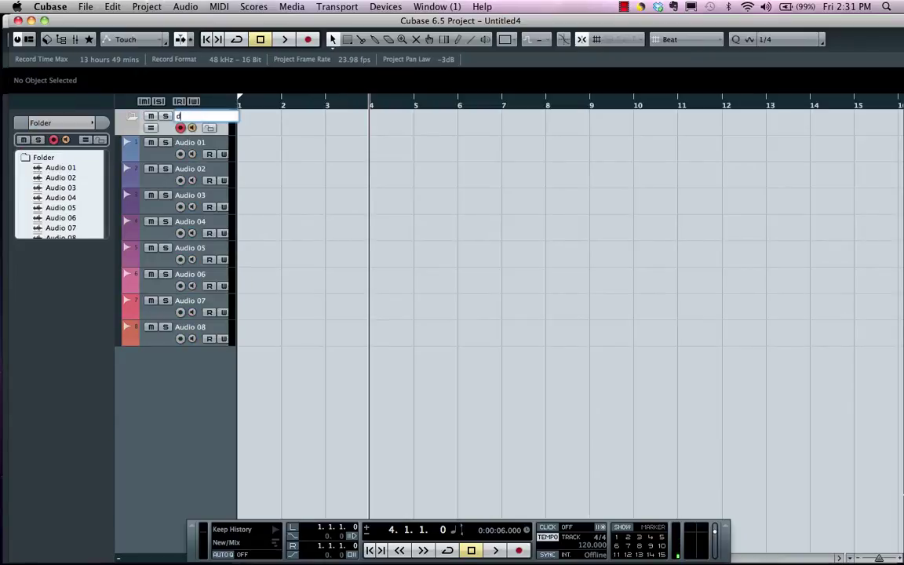
{"action": "type", "text": "rums"}
{"action": "key", "text": "Return"}
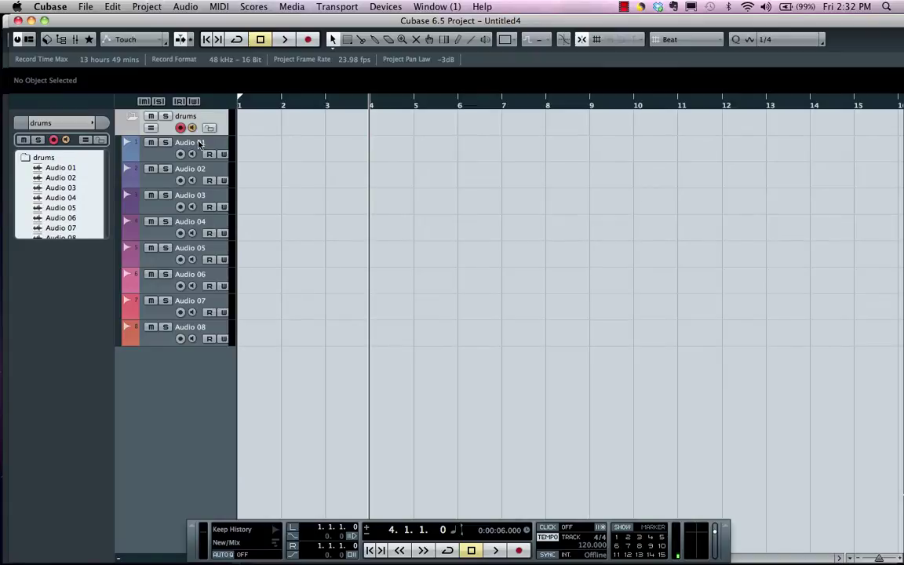
Rename the first four drum tracks kick, snare, hi hat and tom 1
{"action": "double_click", "coordinate": [200, 143]}
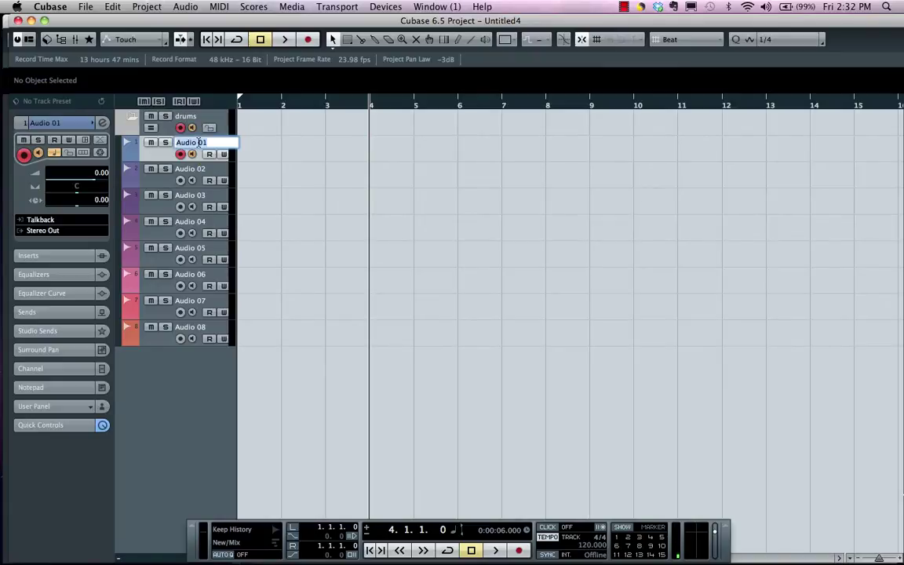
{"action": "type", "text": "kick"}
{"action": "key", "text": "Tab"}
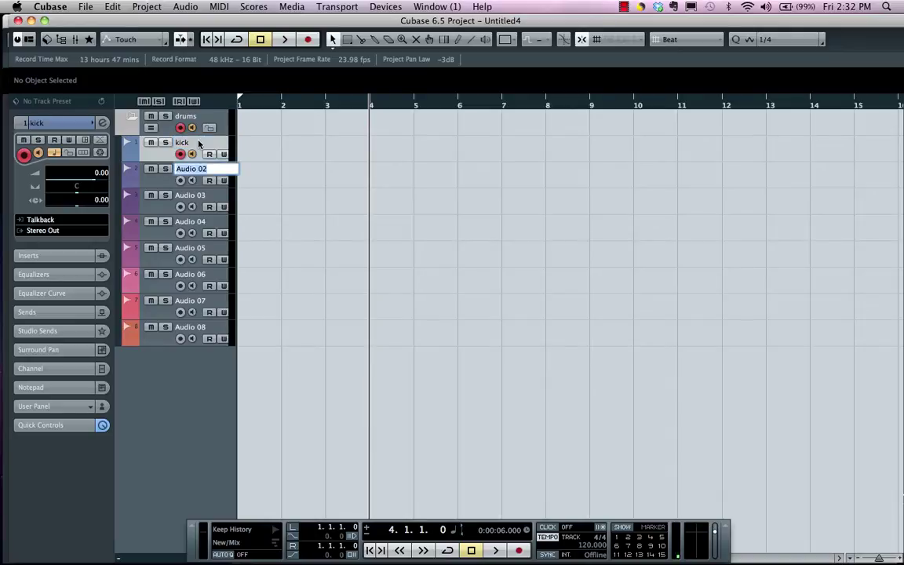
{"action": "type", "text": "snare"}
{"action": "key", "text": "Tab"}
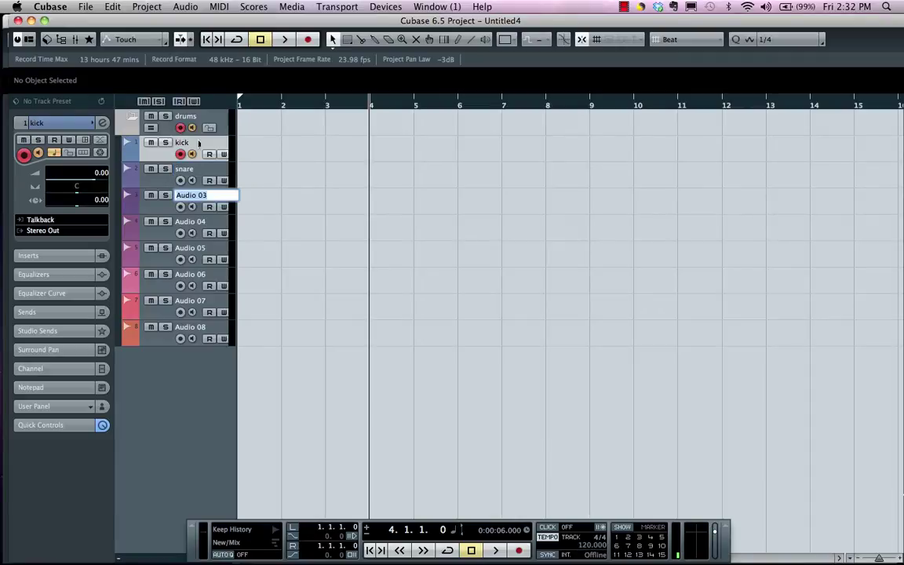
{"action": "type", "text": "hi hat"}
{"action": "key", "text": "Tab"}
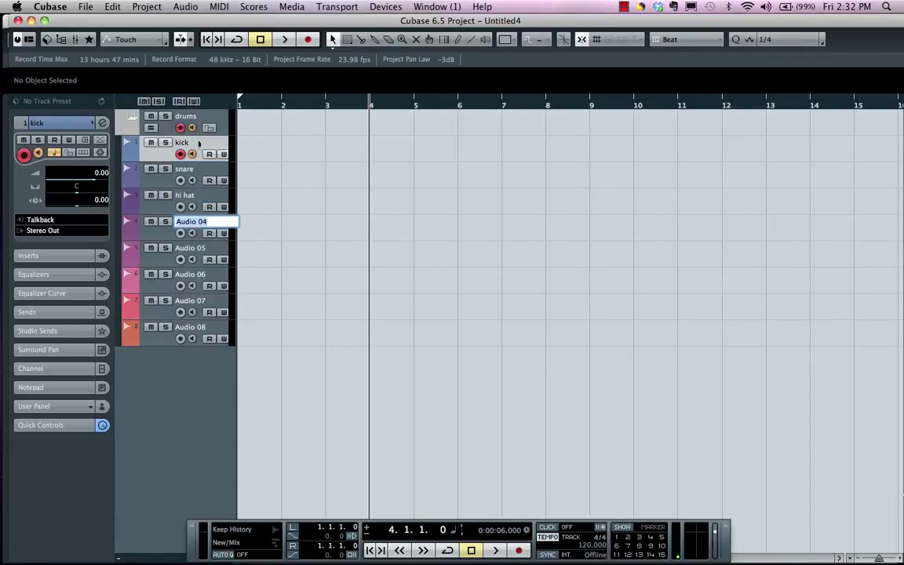
{"action": "type", "text": "tom 1"}
{"action": "key", "text": "Tab"}
Rename the remaining drum tracks tom 2, tom 3, OH L and OH R
{"action": "type", "text": "tom 2"}
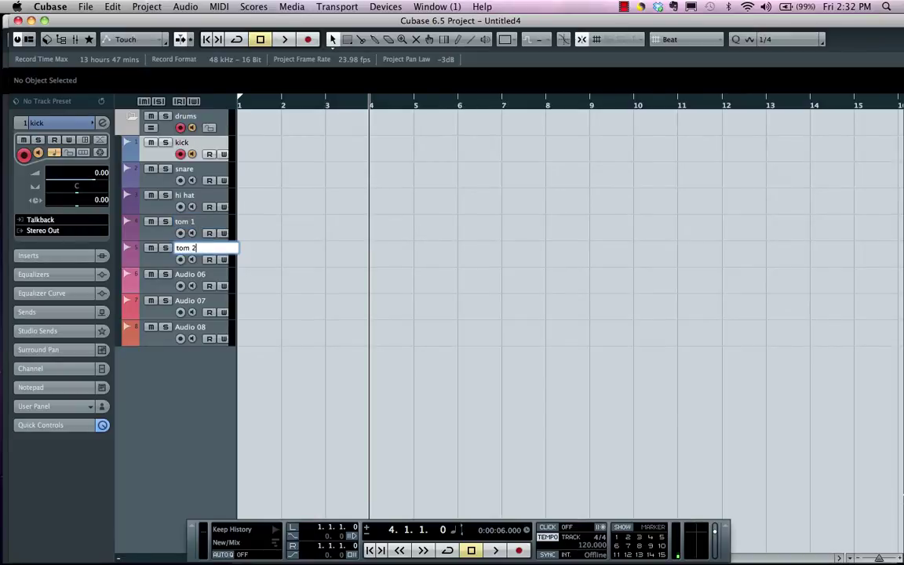
{"action": "key", "text": "Tab"}
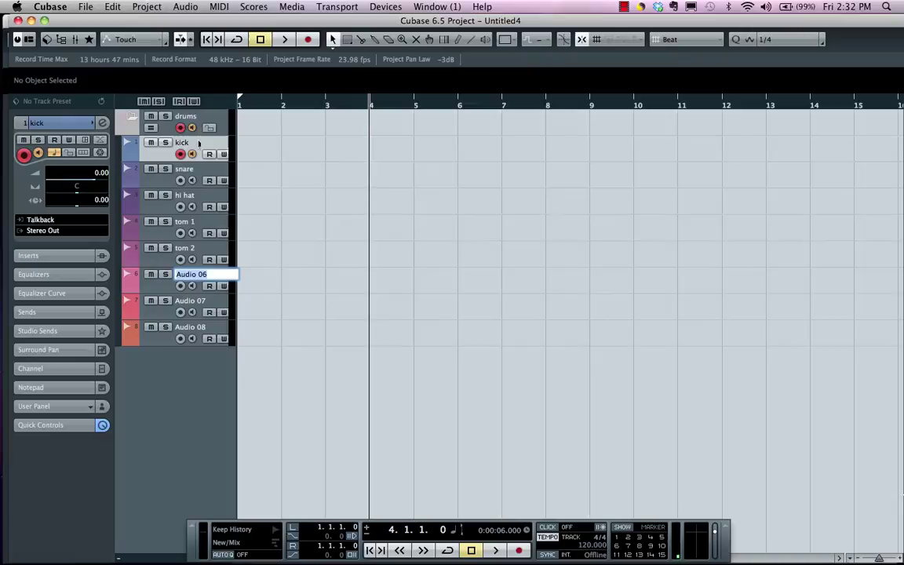
{"action": "type", "text": "tom 3"}
{"action": "key", "text": "Tab"}
{"action": "type", "text": "OH L"}
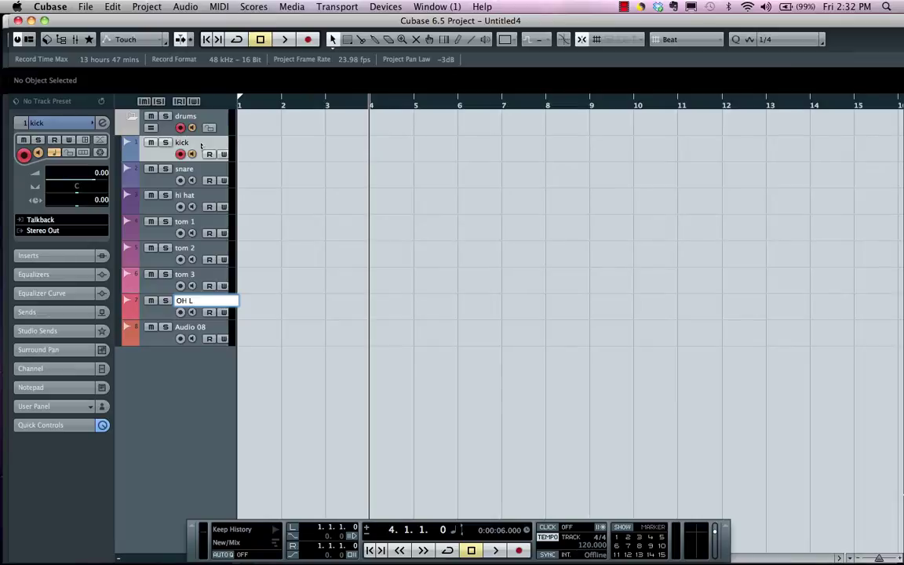
{"action": "key", "text": "Tab"}
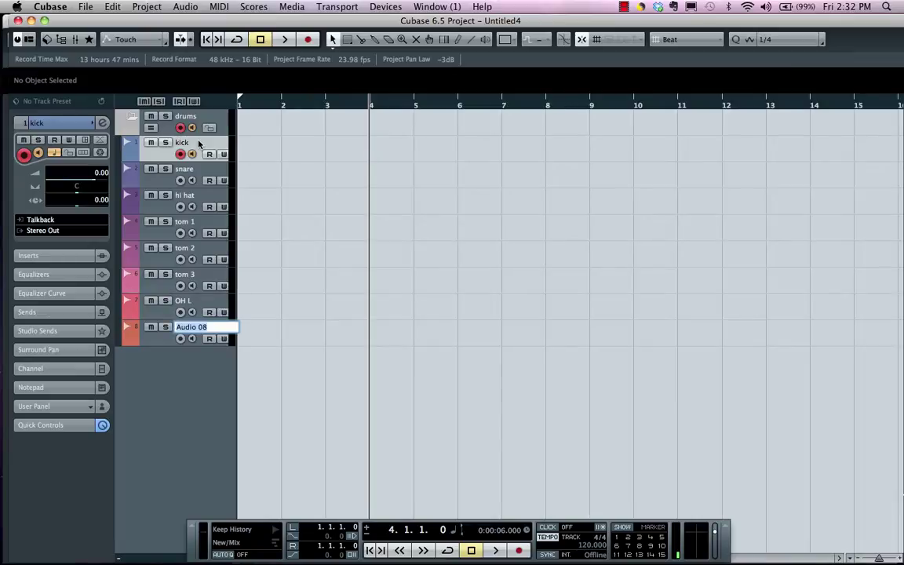
{"action": "type", "text": "OH R"}
{"action": "key", "text": "Return"}
Record-enable the drums folder and all its tracks
{"action": "left_click", "coordinate": [181, 127]}
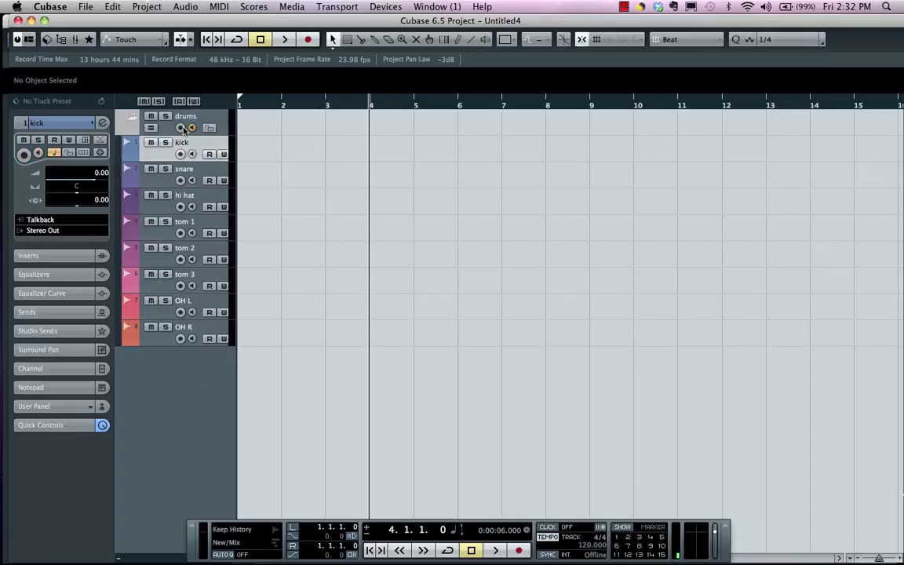
{"action": "left_click", "coordinate": [182, 128]}
{"action": "left_click", "coordinate": [181, 127]}
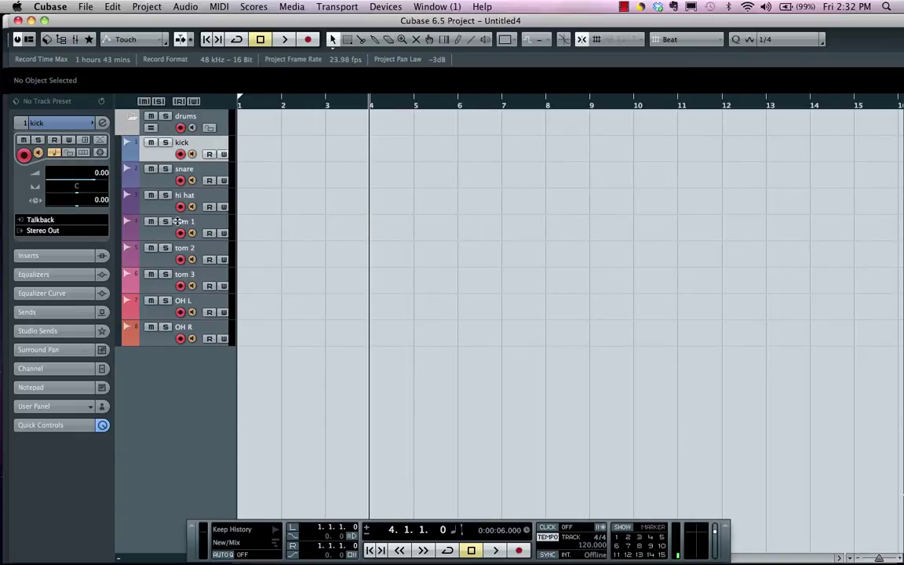
Expand the drums folder, return to bar 1, and start recording all drum tracks
{"action": "left_click", "coordinate": [129, 117]}
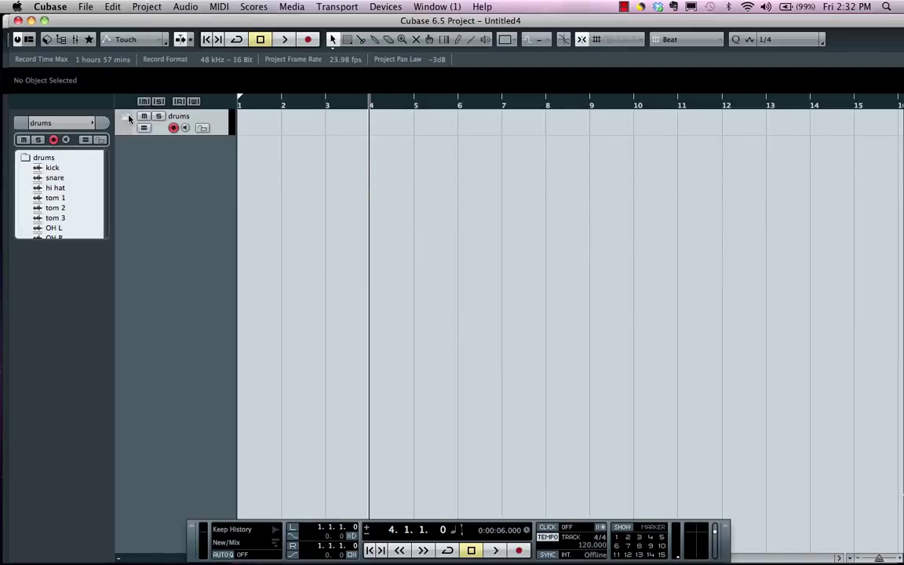
{"action": "left_click", "coordinate": [129, 117]}
{"action": "left_click", "coordinate": [130, 117]}
{"action": "left_click", "coordinate": [130, 117]}
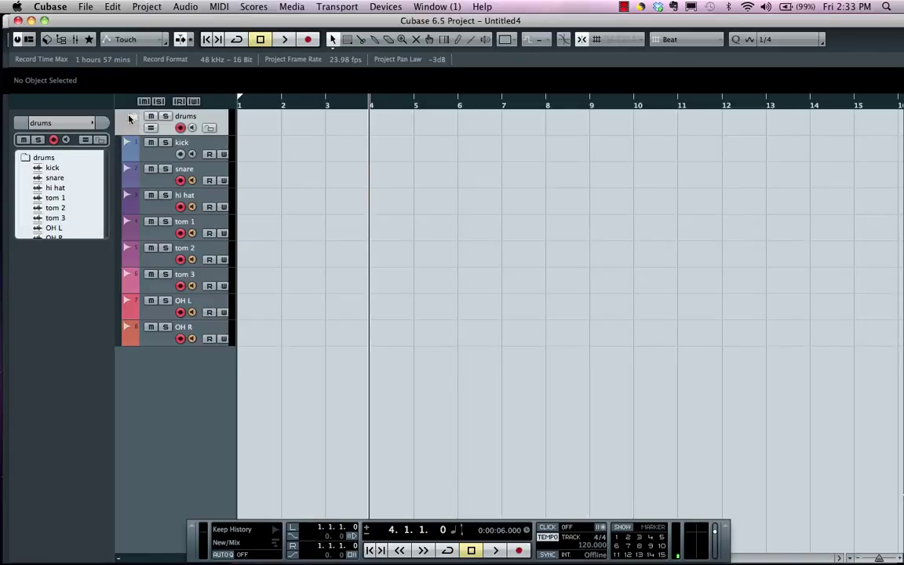
{"action": "left_click", "coordinate": [130, 116]}
{"action": "left_click", "coordinate": [130, 117]}
{"action": "left_click", "coordinate": [129, 117]}
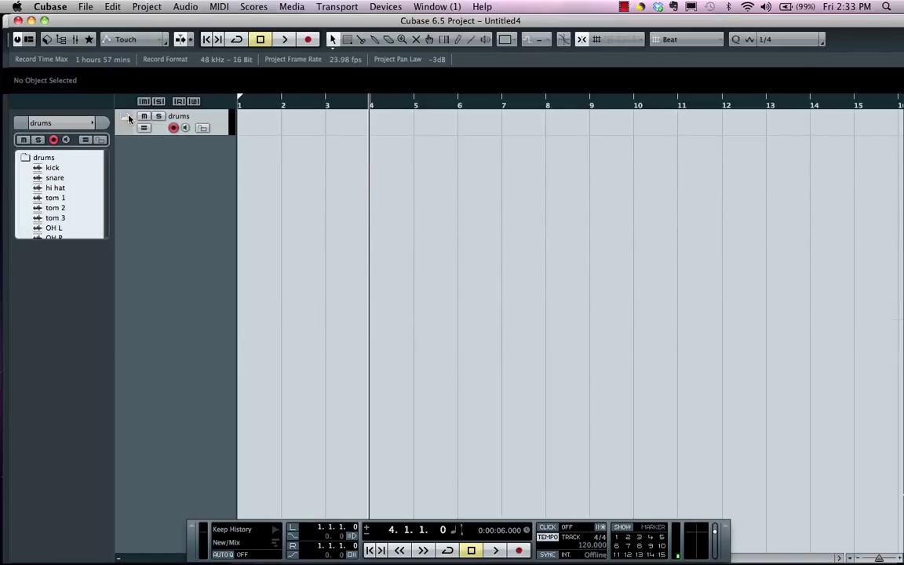
{"action": "left_click", "coordinate": [129, 117]}
{"action": "left_click", "coordinate": [240, 101]}
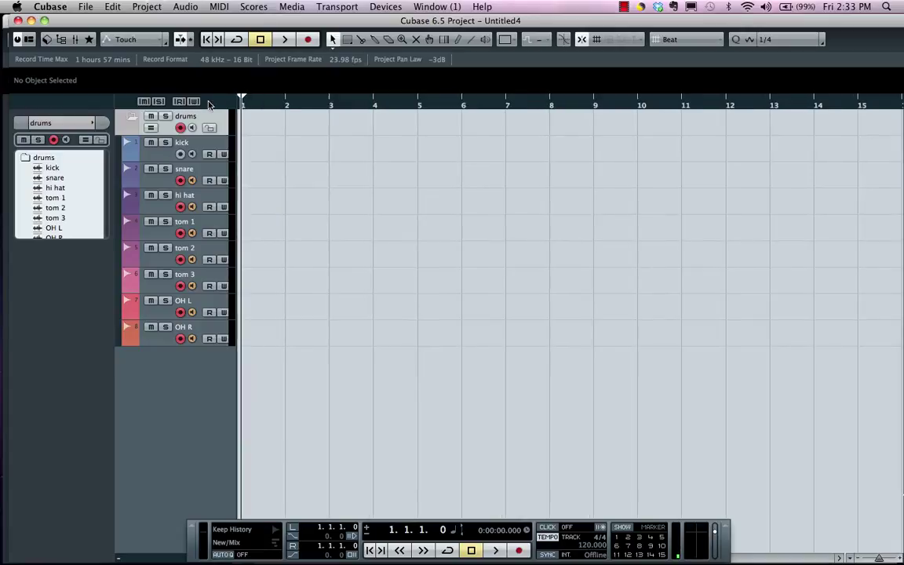
{"action": "left_click", "coordinate": [519, 550]}
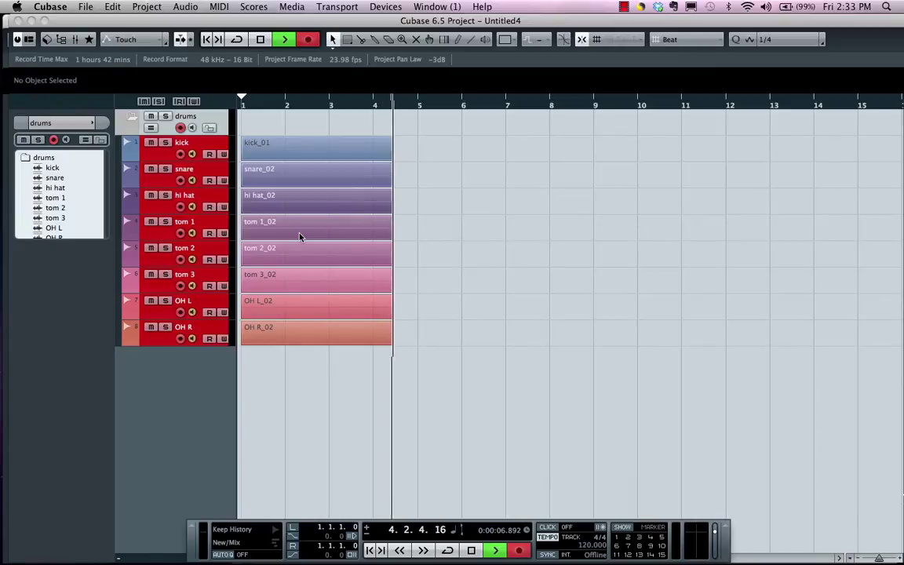
Stop the recording and select only the kick_01 event
{"action": "key", "text": "space"}
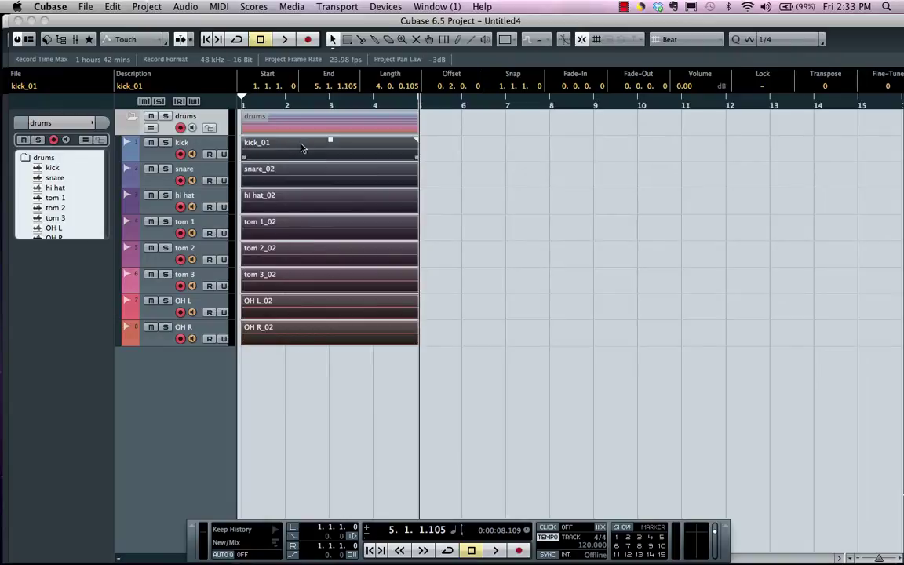
{"action": "left_click", "coordinate": [473, 165]}
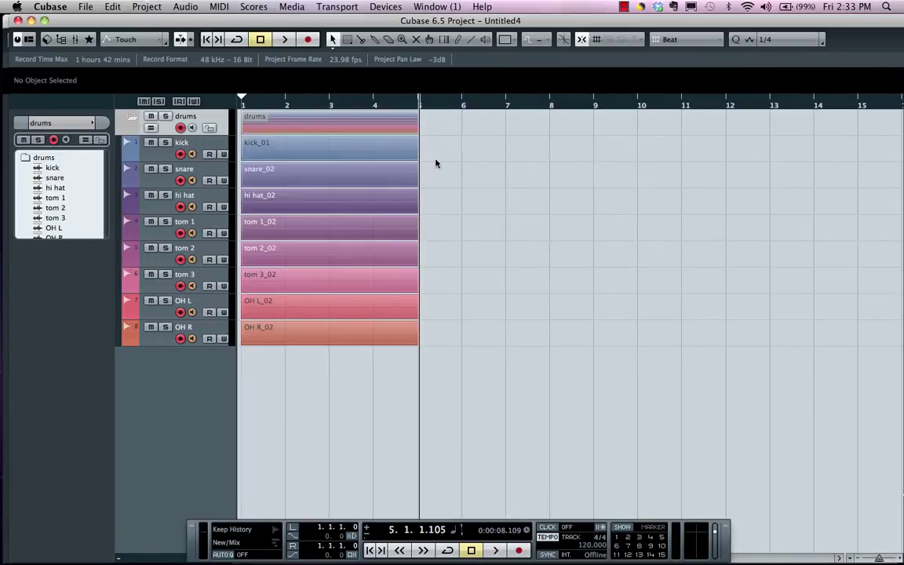
{"action": "left_click", "coordinate": [303, 149]}
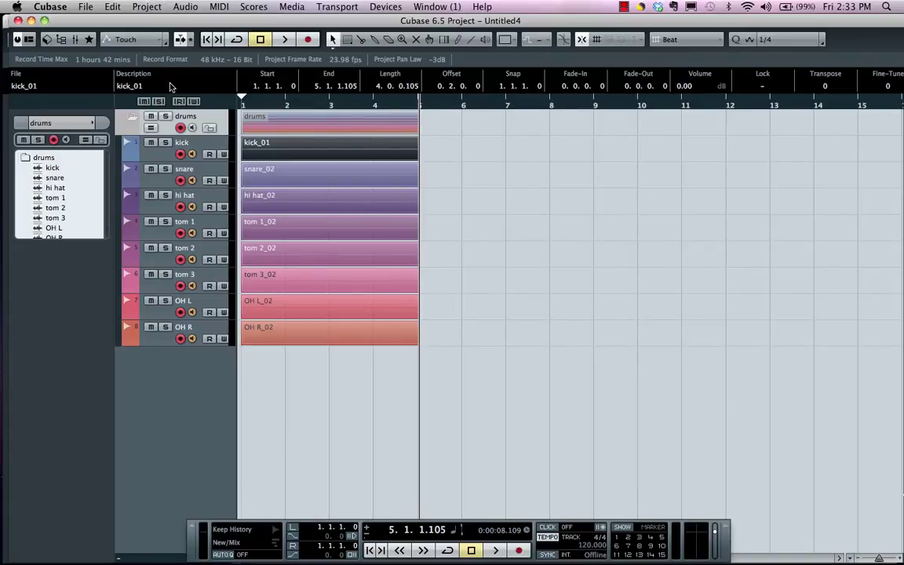
Rename the kick_01 event's file to 'bass drum' in the Info Line
{"action": "left_click", "coordinate": [29, 39]}
{"action": "left_click", "coordinate": [41, 85]}
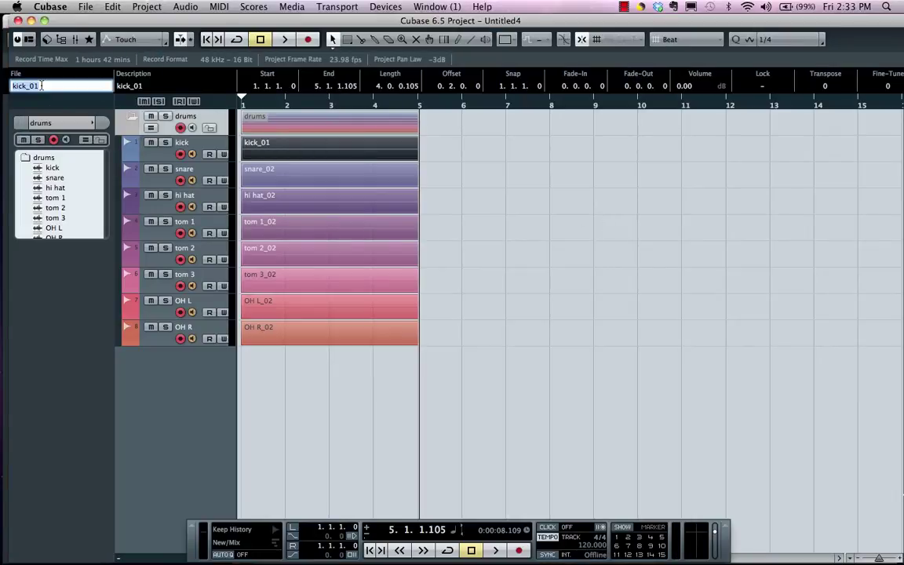
{"action": "type", "text": "b"}
{"action": "type", "text": "ass drum"}
{"action": "key", "text": "Return"}
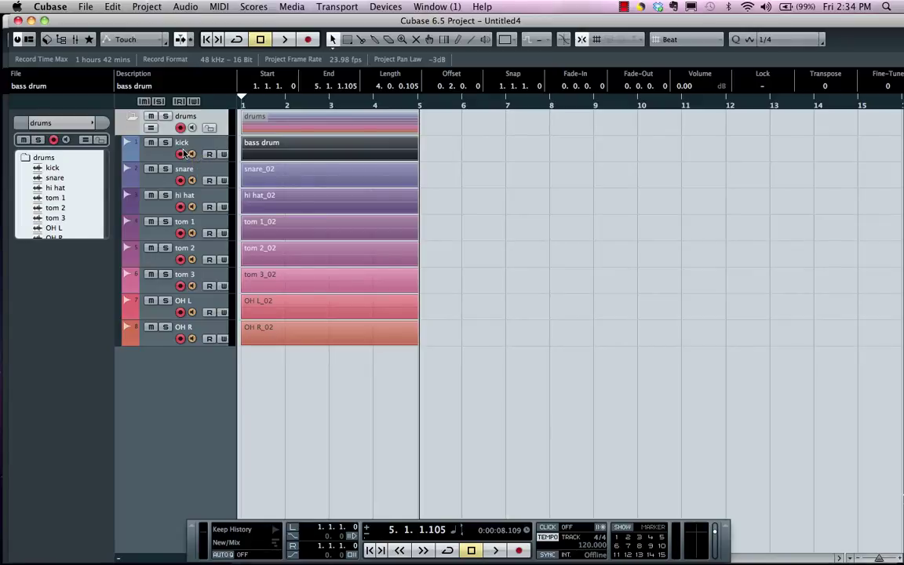
Collapse the drums folder and duplicate it as Copy of drums
{"action": "mouse_move", "coordinate": [268, 157]}
{"action": "left_click", "coordinate": [134, 118]}
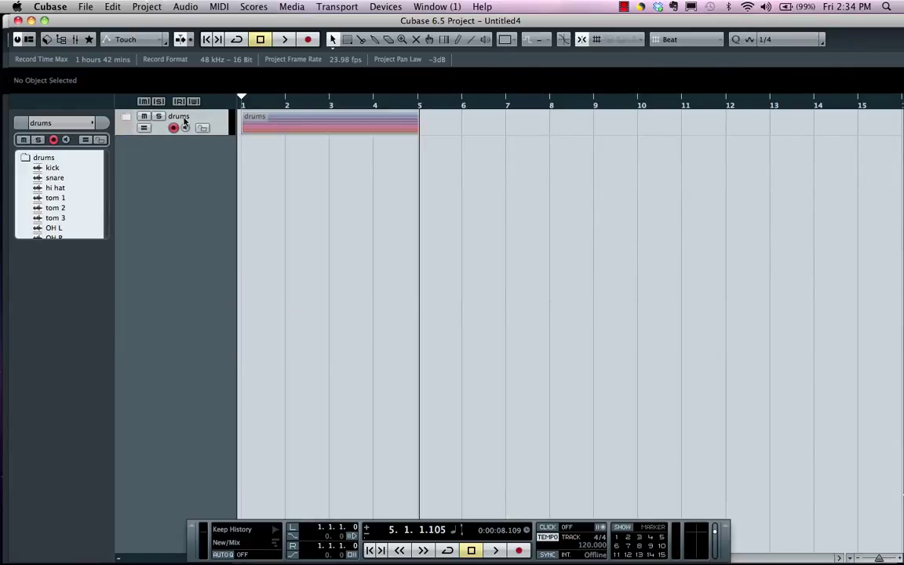
{"action": "right_click", "coordinate": [155, 124]}
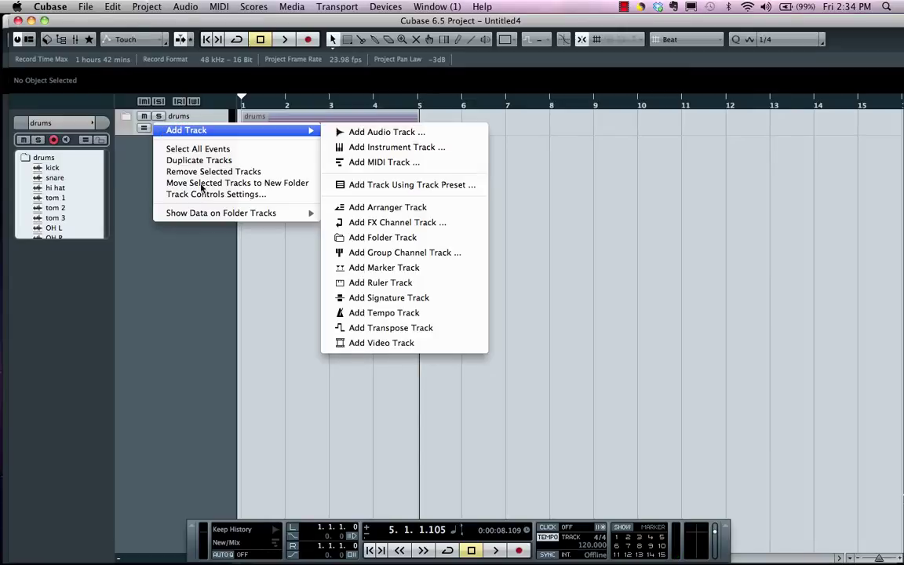
{"action": "left_click", "coordinate": [224, 160]}
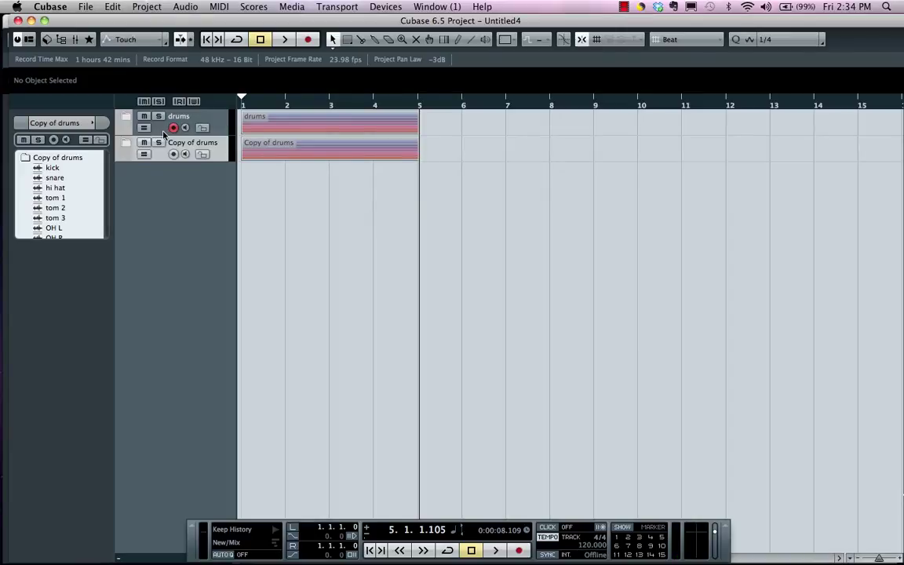
Select the drums and Copy of drums folders and move them into a new folder track
{"action": "left_click", "coordinate": [164, 133]}
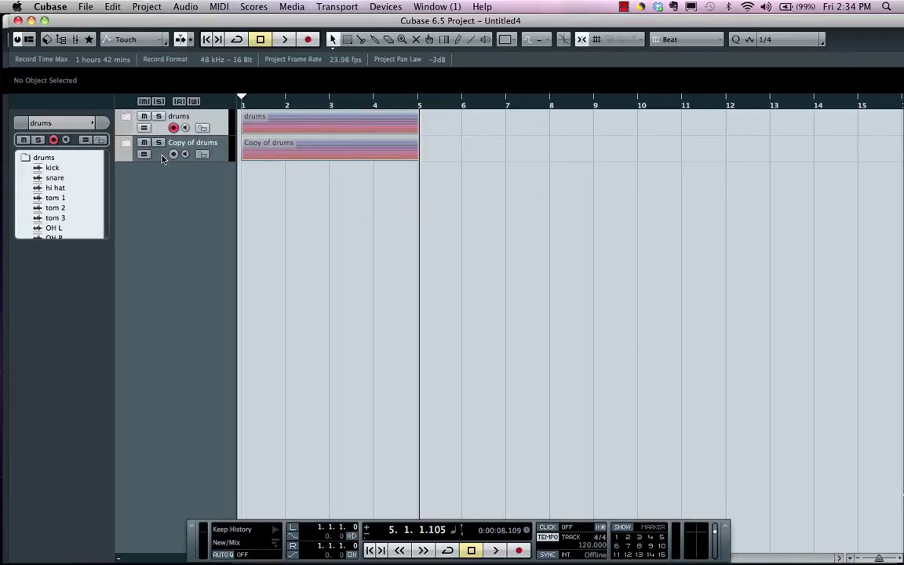
{"action": "left_click", "coordinate": [163, 158]}
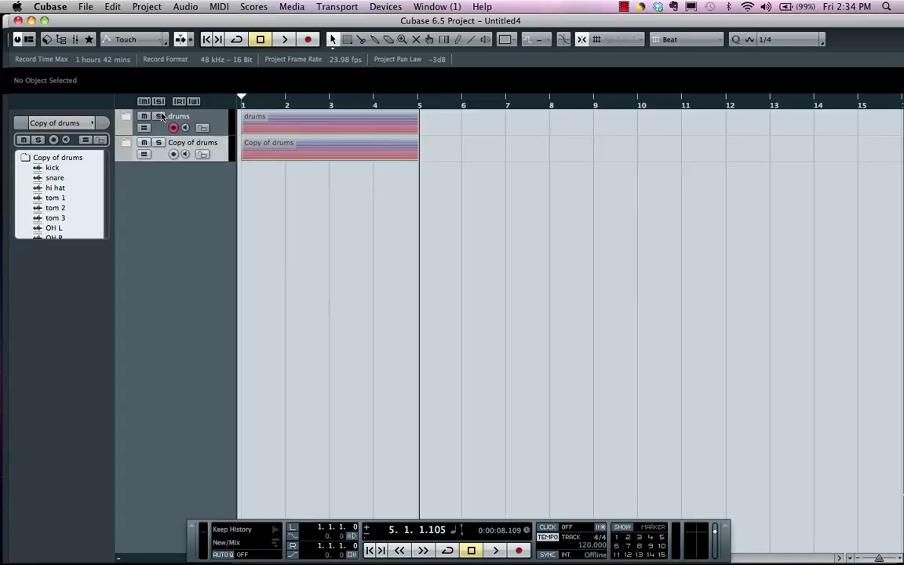
{"action": "left_click", "coordinate": [162, 127]}
{"action": "right_click", "coordinate": [161, 126]}
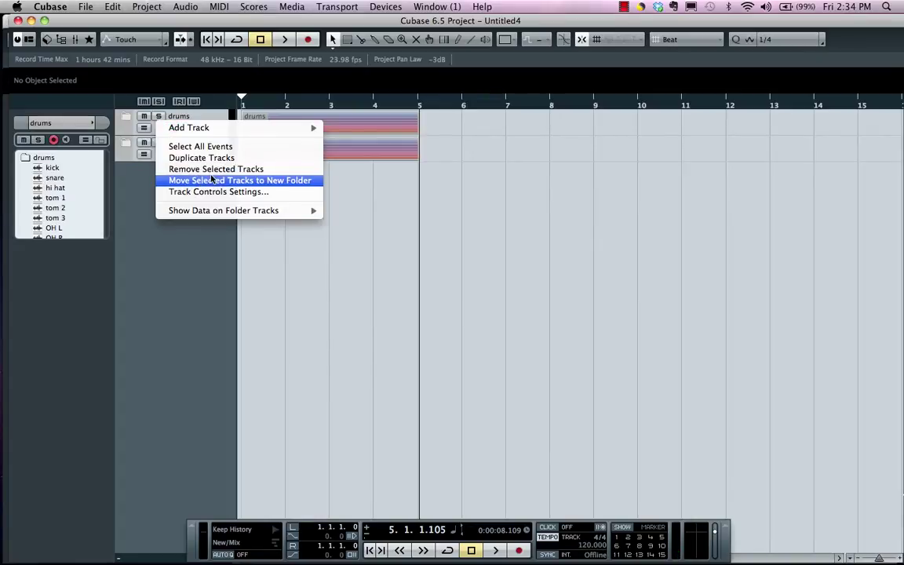
{"action": "left_click", "coordinate": [202, 180]}
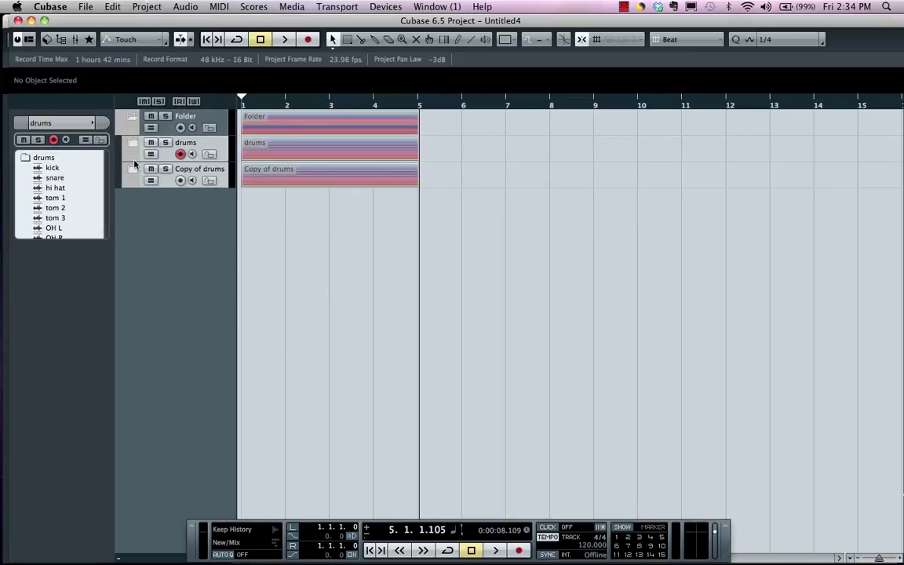
Expand Copy of drums and select its tracks kick through OH R
{"action": "left_click", "coordinate": [133, 171]}
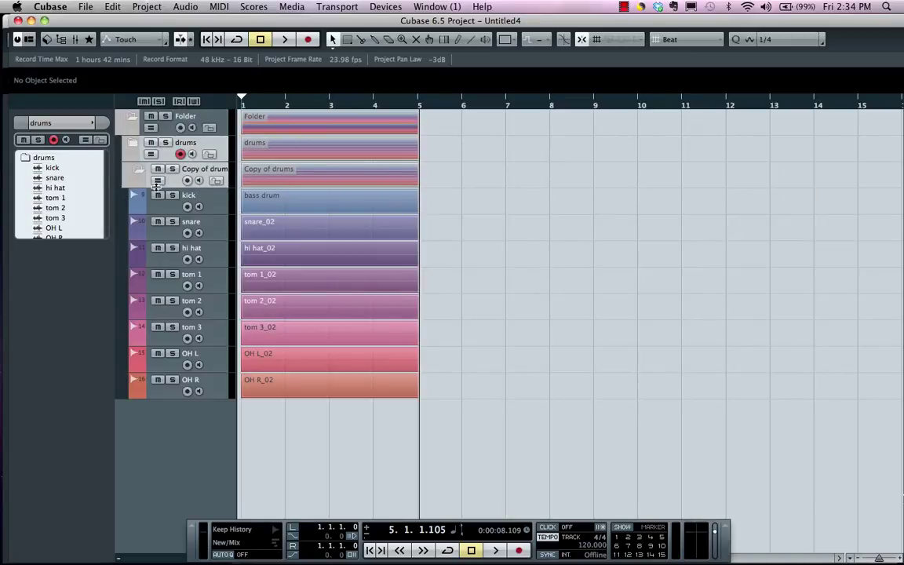
{"action": "left_click", "coordinate": [165, 212]}
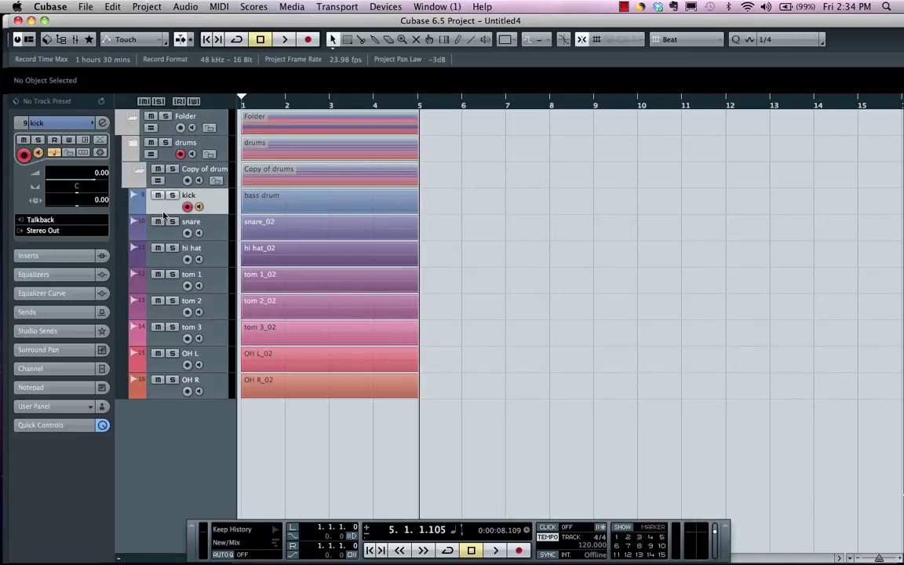
{"action": "left_click", "coordinate": [169, 393], "text": "shift"}
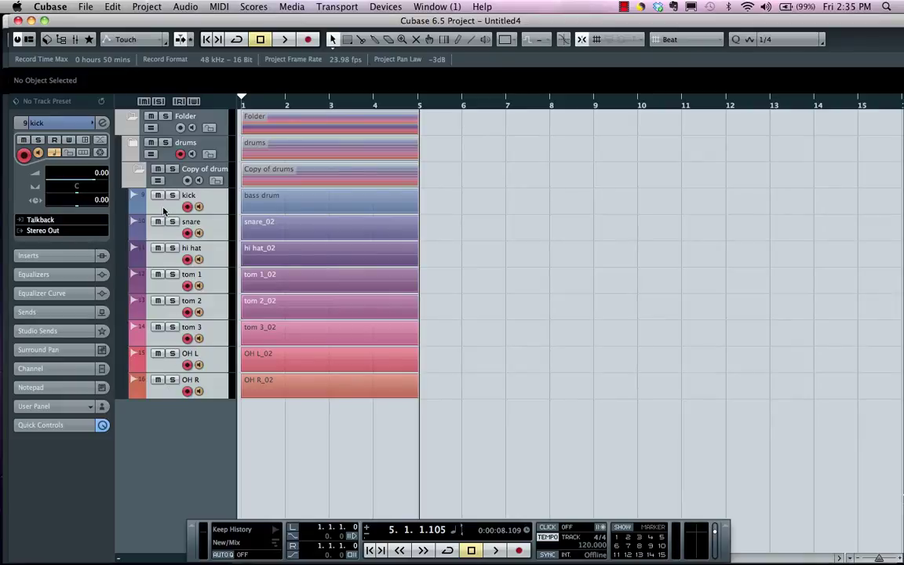
Set the selected tracks' record folder to folder a on Macintosh HD
{"action": "right_click", "coordinate": [159, 202]}
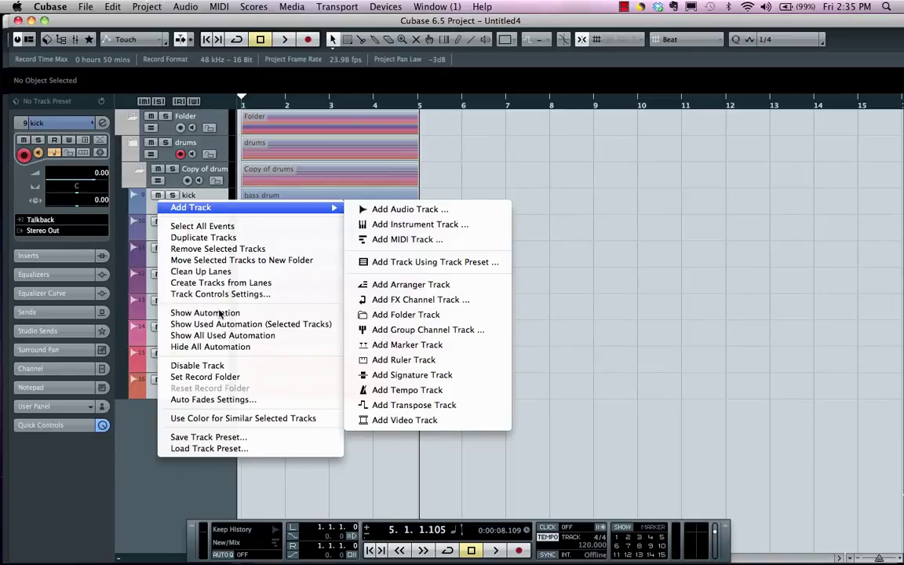
{"action": "left_click", "coordinate": [221, 378]}
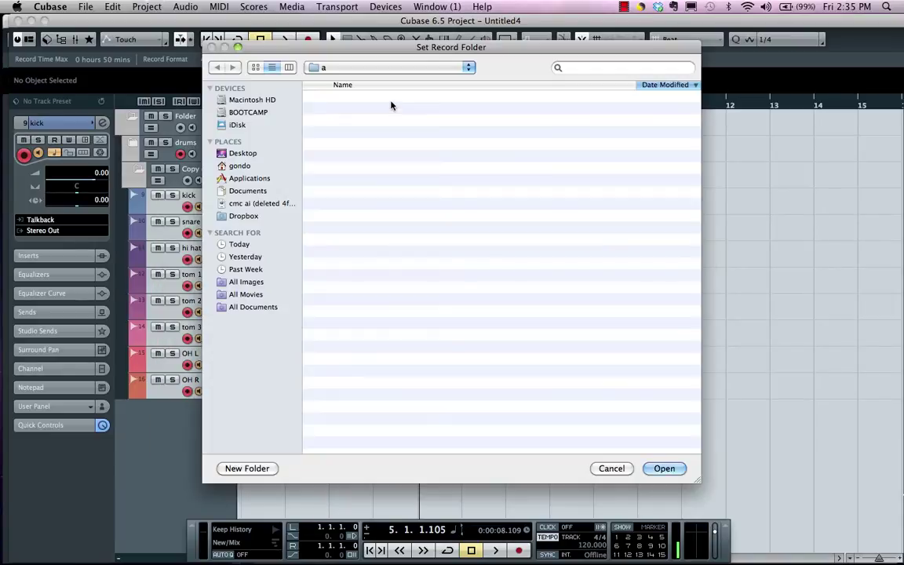
{"action": "left_click", "coordinate": [366, 72]}
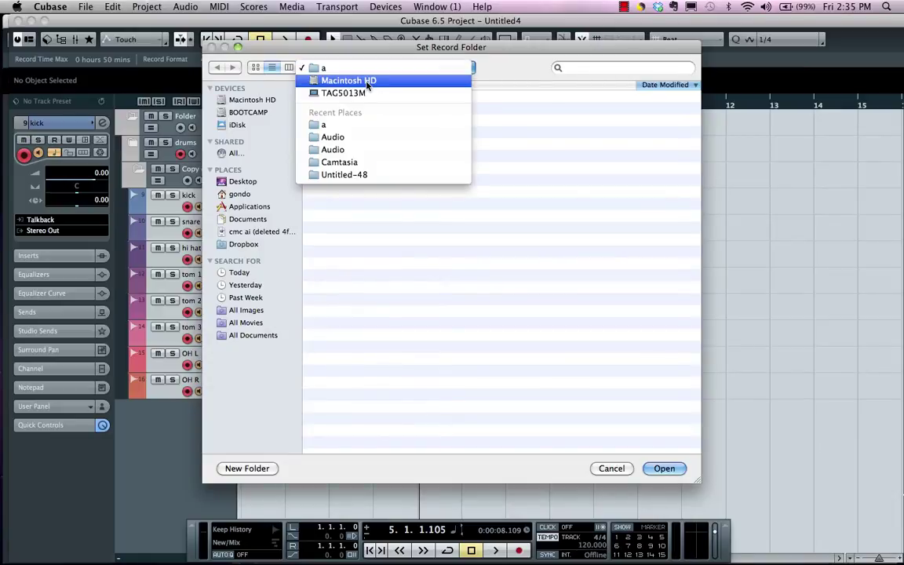
{"action": "left_click", "coordinate": [367, 82]}
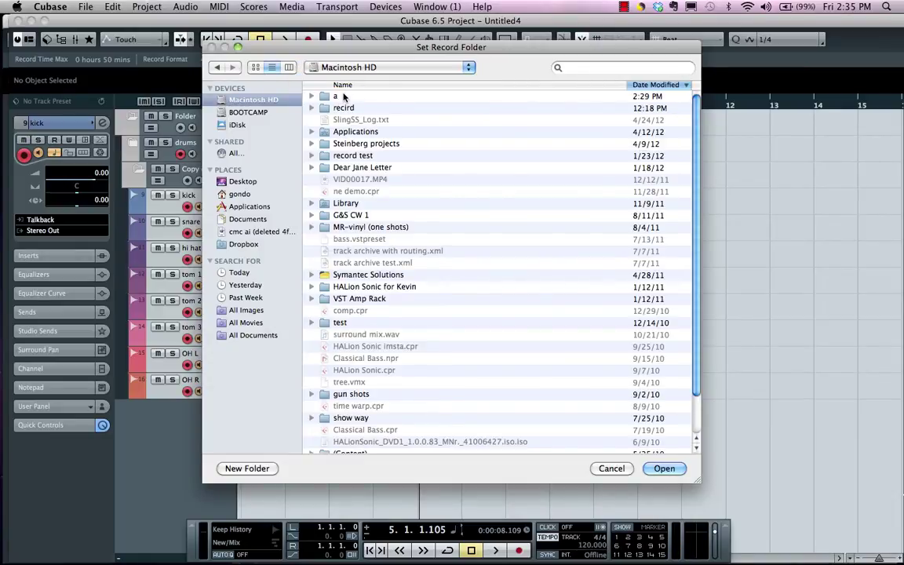
{"action": "double_click", "coordinate": [342, 95]}
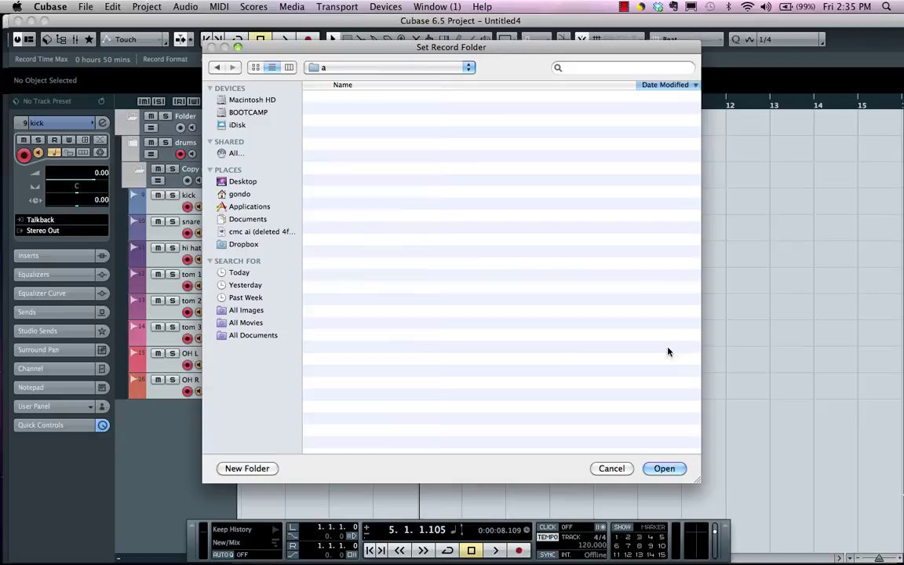
{"action": "left_click", "coordinate": [664, 469]}
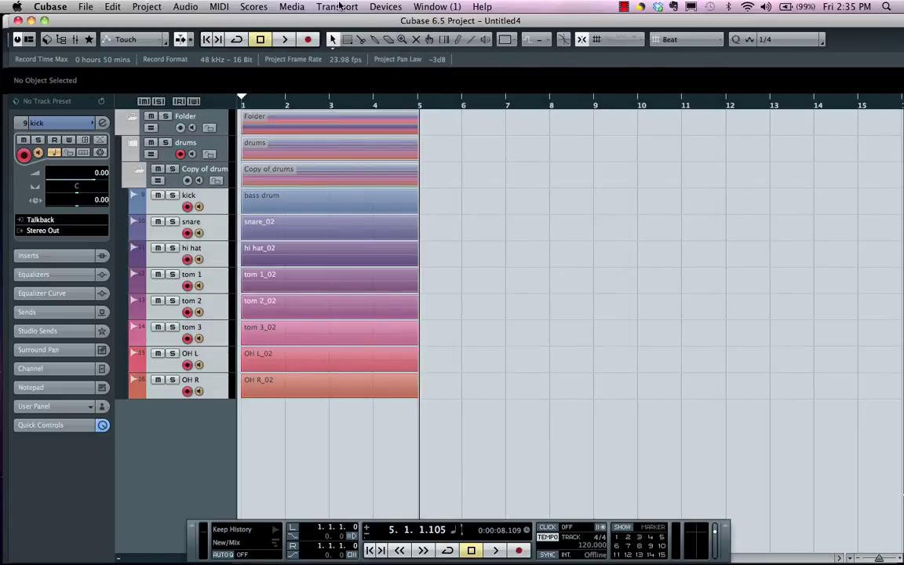
Arm the Folder track and start recording from bar 5 beat 4
{"action": "left_click", "coordinate": [180, 130]}
{"action": "left_click", "coordinate": [456, 105]}
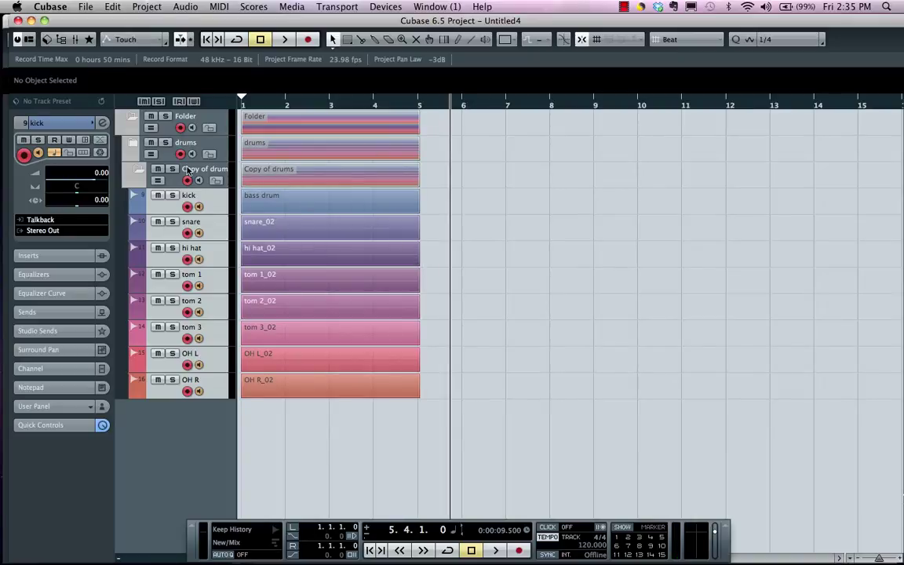
{"action": "left_click", "coordinate": [135, 144]}
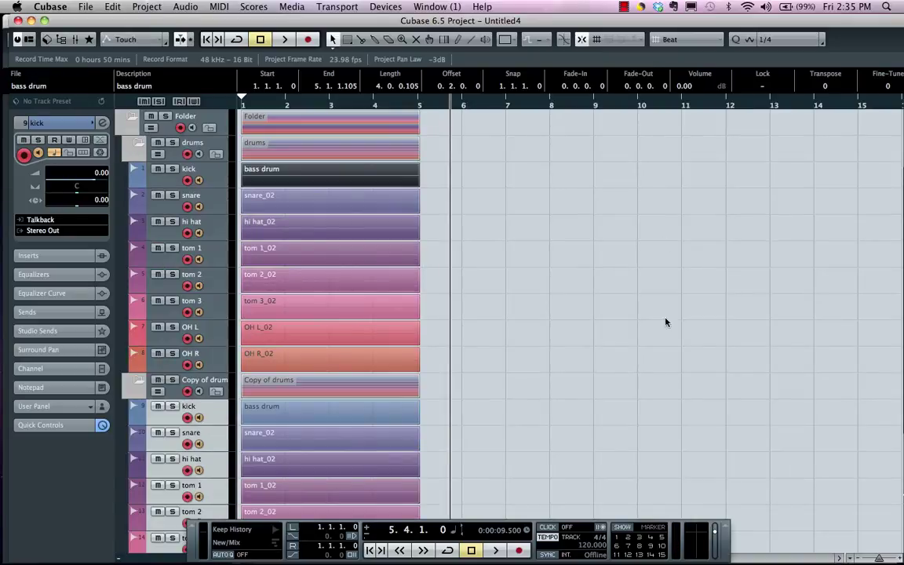
{"action": "left_click", "coordinate": [518, 551]}
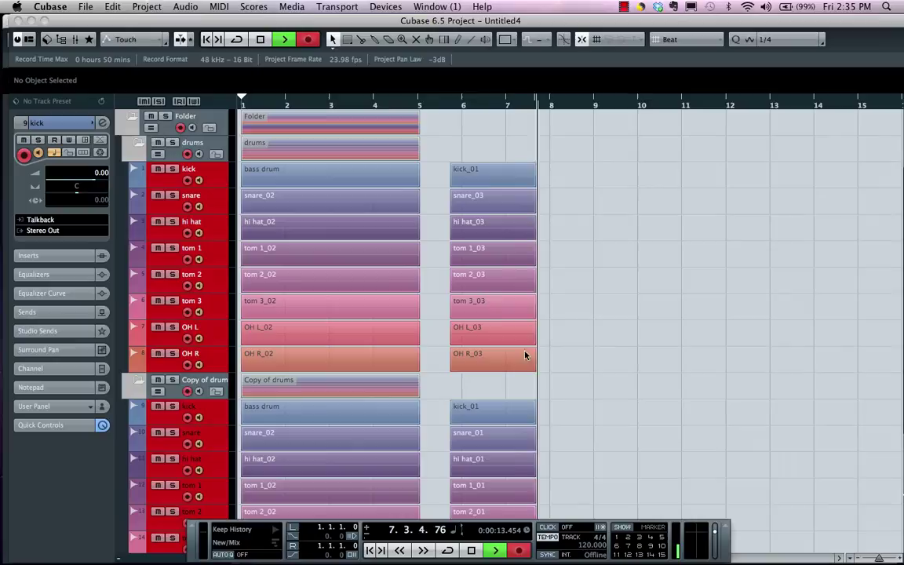
Stop recording near bar 10 and deselect the newly recorded drum events
{"action": "scroll", "coordinate": [580, 426], "scroll_direction": "down", "scroll_amount": 3}
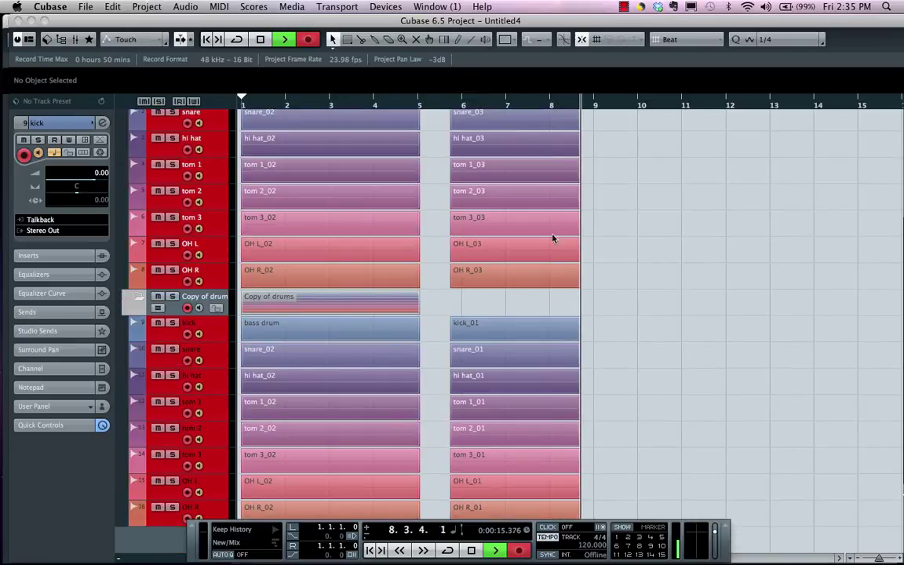
{"action": "scroll", "coordinate": [665, 337], "scroll_direction": "up", "scroll_amount": 1}
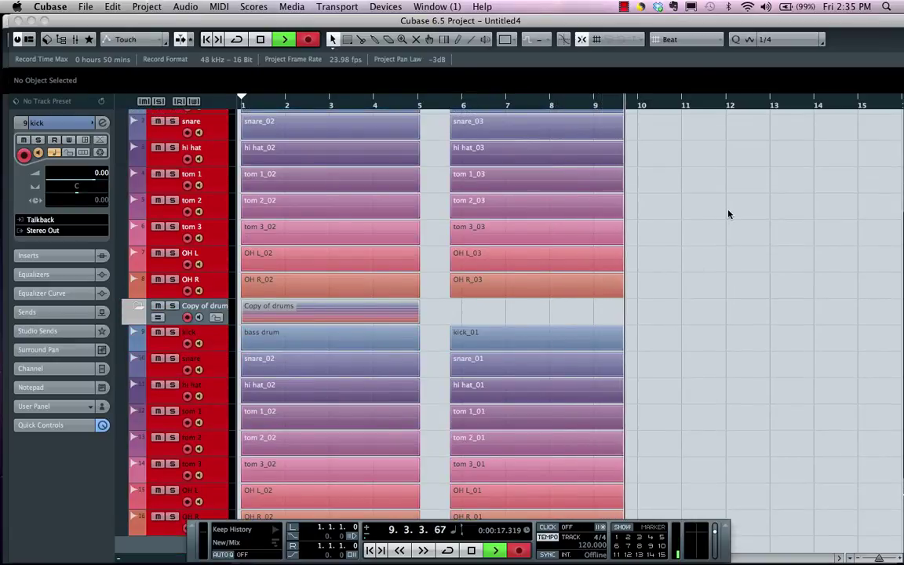
{"action": "key", "text": "space"}
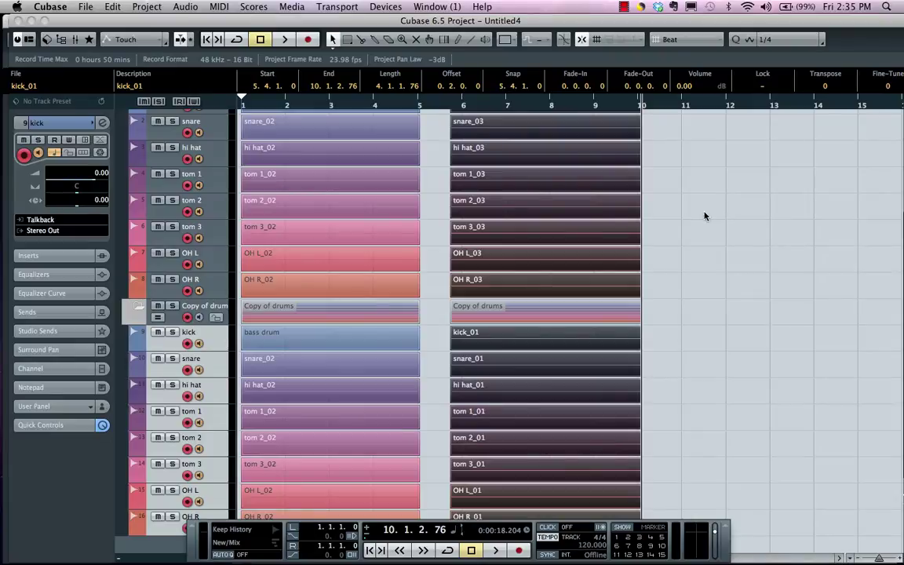
{"action": "left_click", "coordinate": [704, 216]}
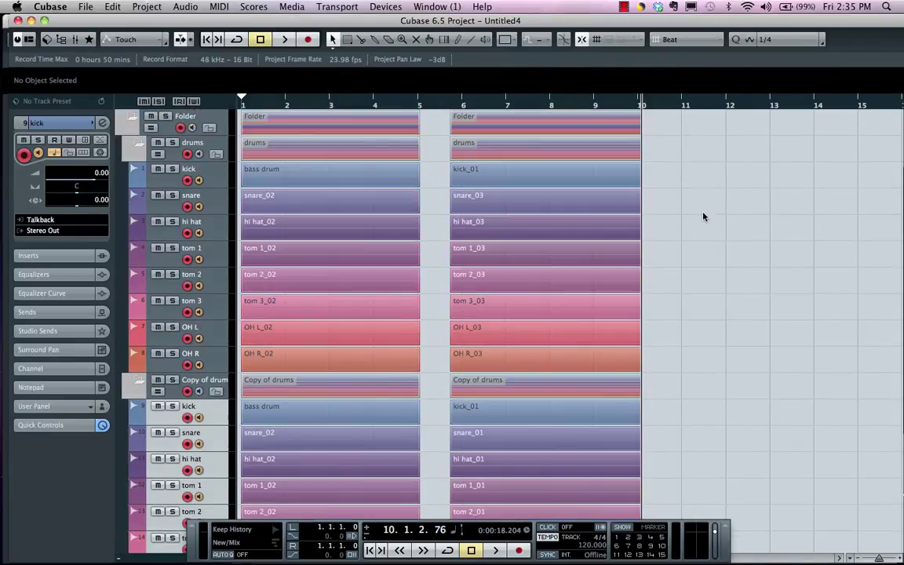
Open the Pool window from the Media menu and expand its Audio folder
{"action": "left_click", "coordinate": [269, 8]}
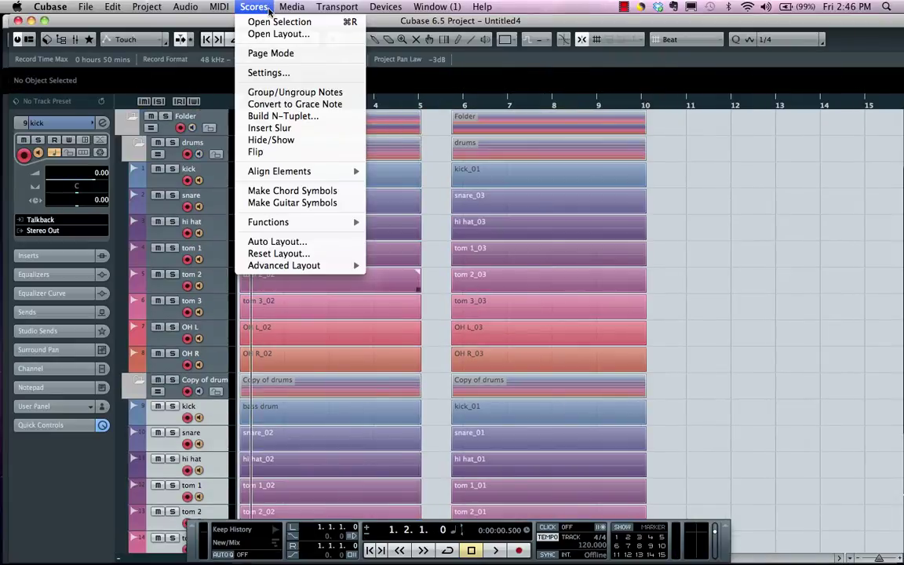
{"action": "mouse_move", "coordinate": [289, 7]}
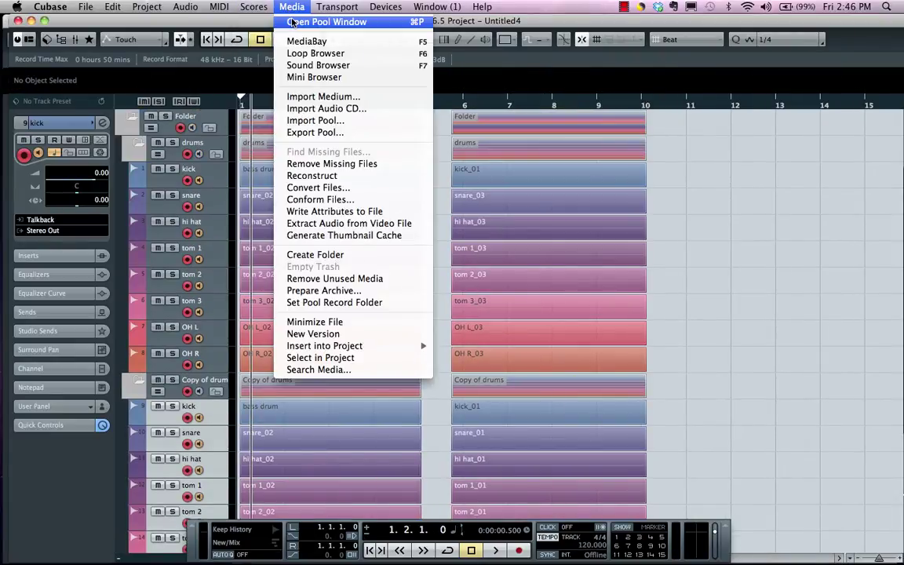
{"action": "left_click", "coordinate": [291, 22]}
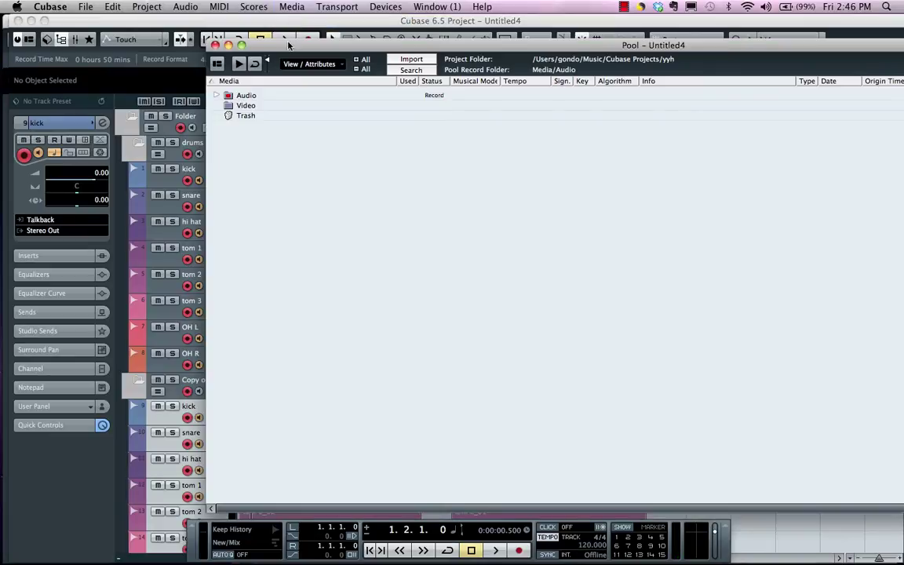
{"action": "left_click", "coordinate": [219, 95]}
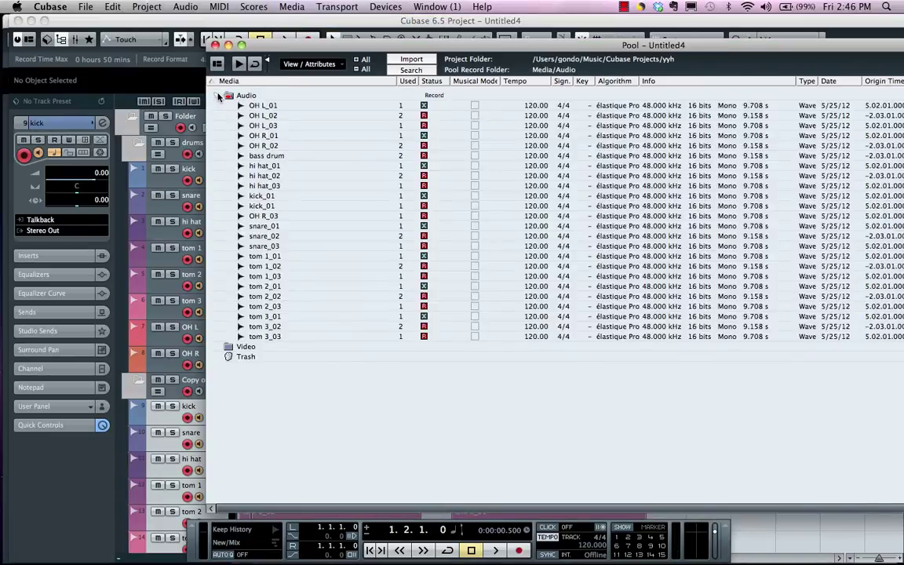
Import Sax_11.wav into the Pool without conversion
{"action": "left_click", "coordinate": [411, 61]}
{"action": "double_click", "coordinate": [364, 97]}
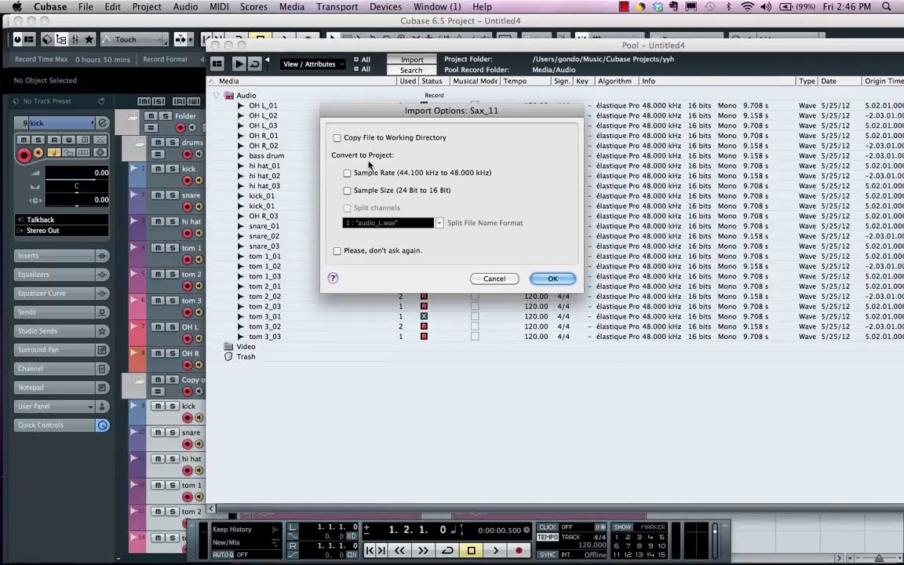
{"action": "left_click", "coordinate": [554, 279]}
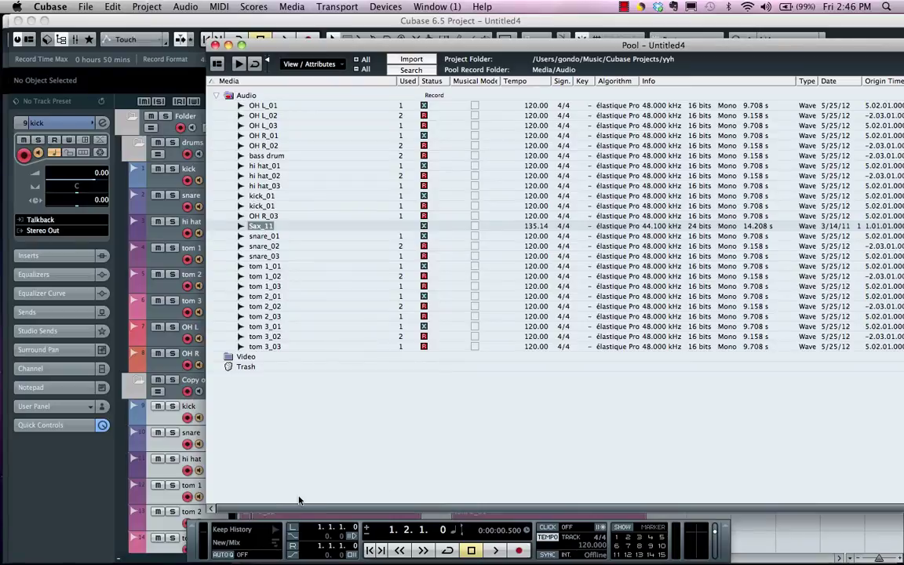
Move tom 2_02 into the Pool's Trash, confirm removing it from the project, and set the Pool aside
{"action": "left_click_drag", "start_coordinate": [282, 511], "coordinate": [369, 511]}
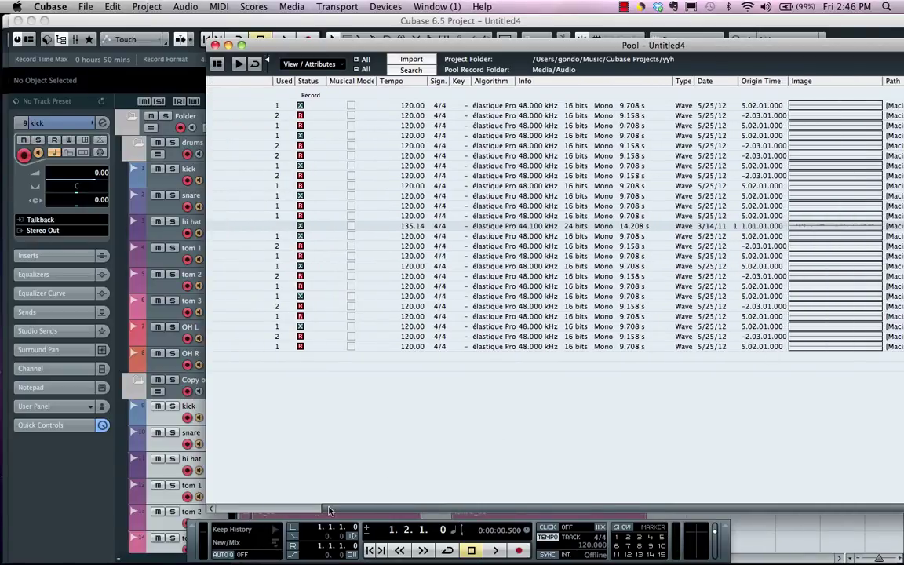
{"action": "left_click_drag", "start_coordinate": [329, 511], "coordinate": [235, 511]}
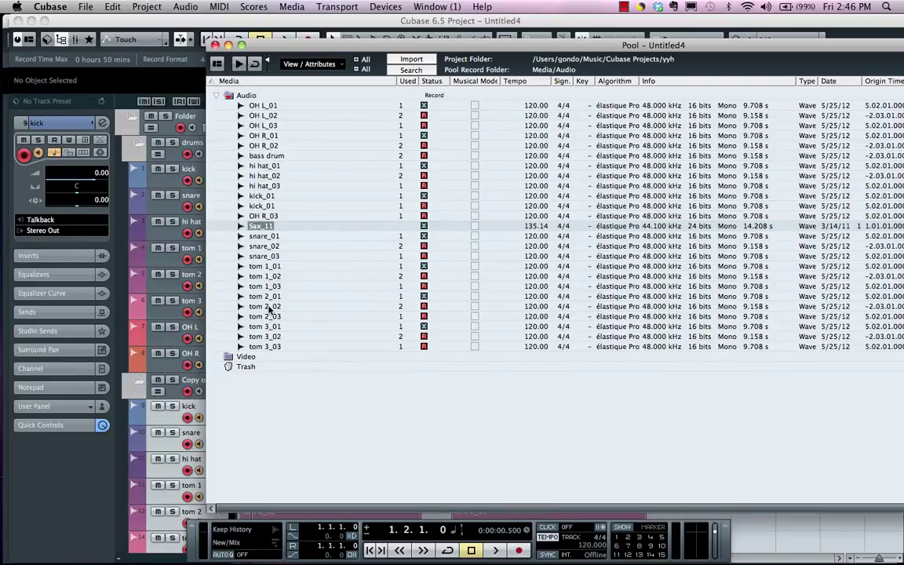
{"action": "left_click_drag", "start_coordinate": [268, 307], "coordinate": [246, 368]}
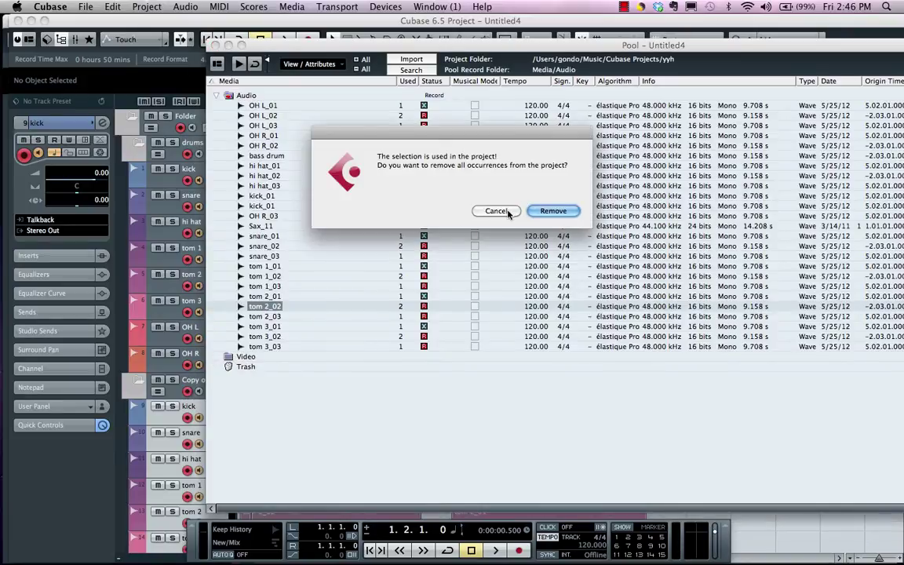
{"action": "key", "text": "Return"}
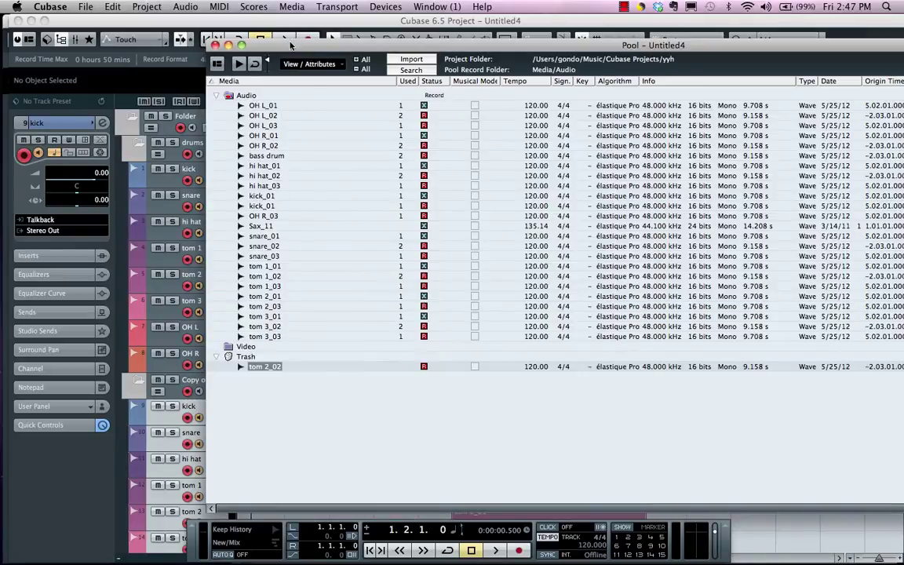
{"action": "left_click_drag", "start_coordinate": [290, 46], "coordinate": [576, 29]}
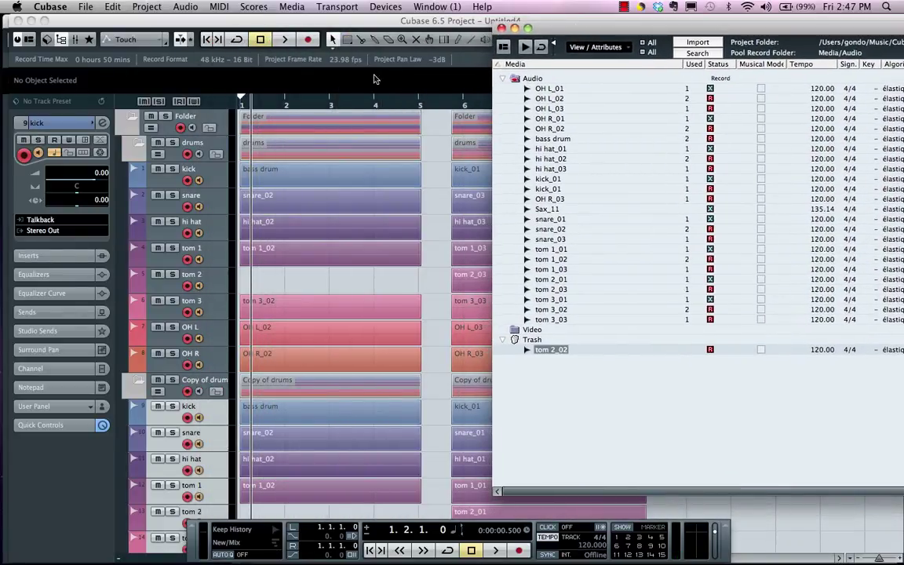
Zoom out, put the playhead at bar 12 and select the tom 2 track
{"action": "left_click_drag", "start_coordinate": [275, 94], "coordinate": [326, 93]}
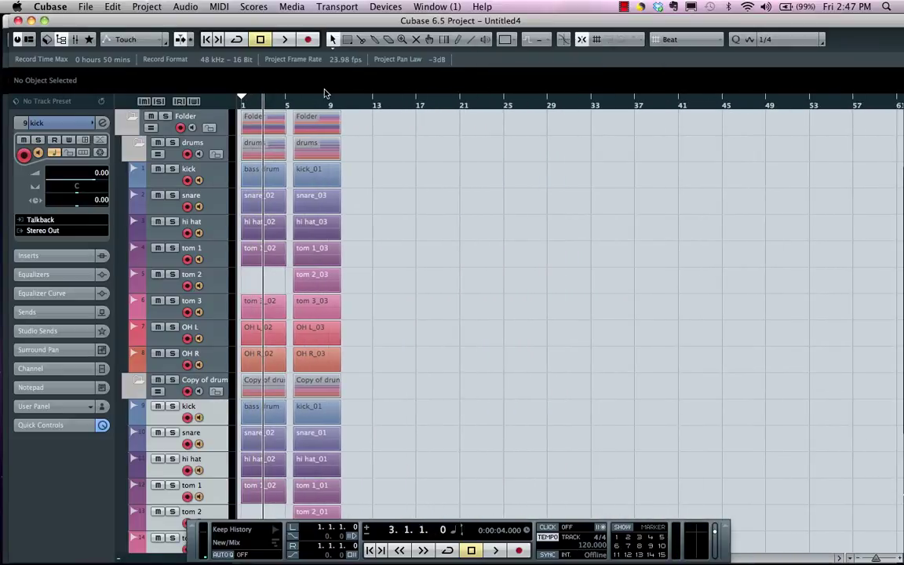
{"action": "left_click", "coordinate": [326, 93]}
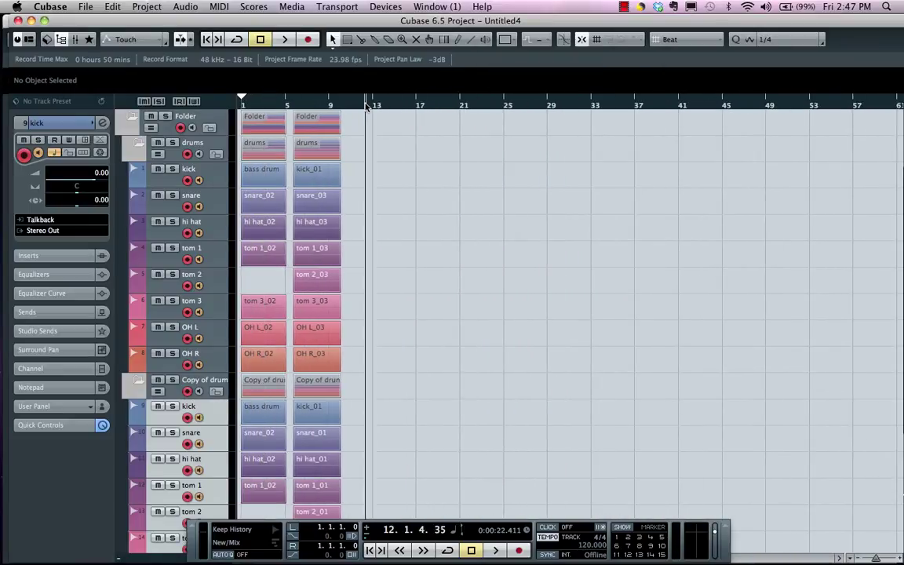
{"action": "left_click", "coordinate": [62, 41]}
{"action": "right_click", "coordinate": [541, 210]}
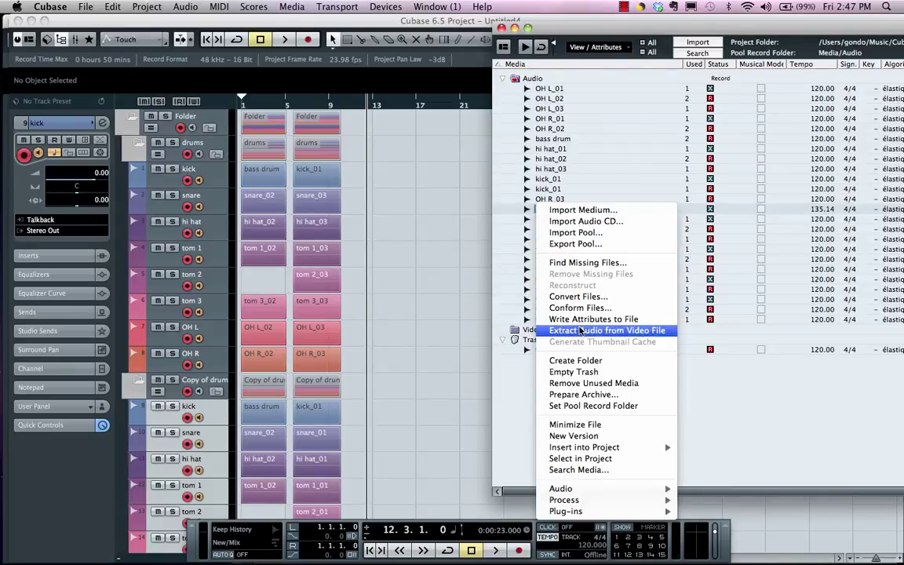
{"action": "left_click", "coordinate": [169, 284]}
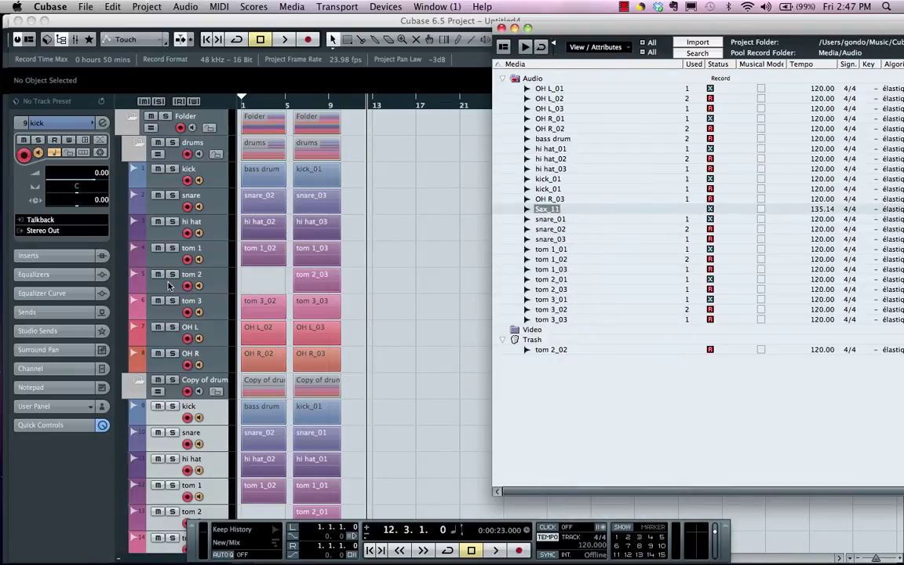
{"action": "left_click", "coordinate": [168, 287]}
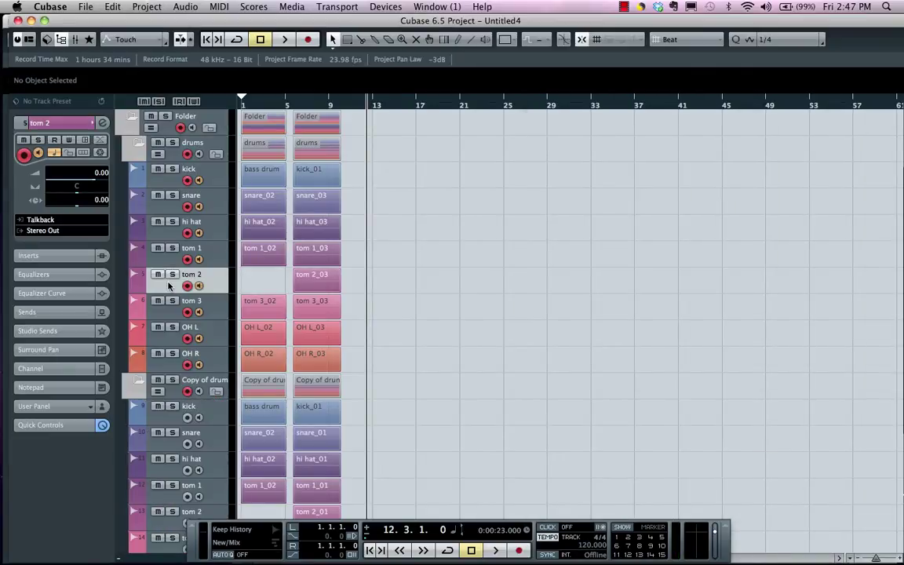
Insert Sax_11 from the Pool into the project at the cursor on tom 2
{"action": "left_click", "coordinate": [61, 40]}
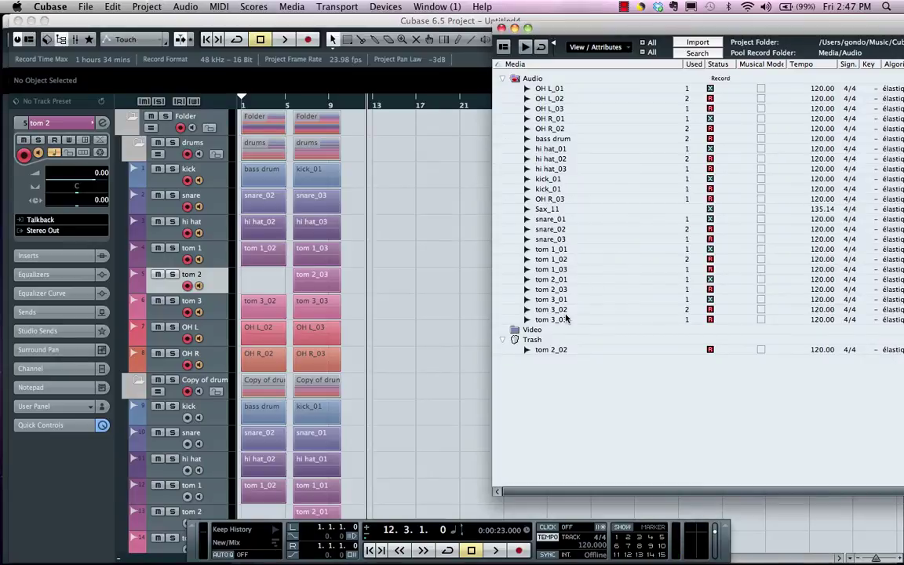
{"action": "right_click", "coordinate": [549, 209]}
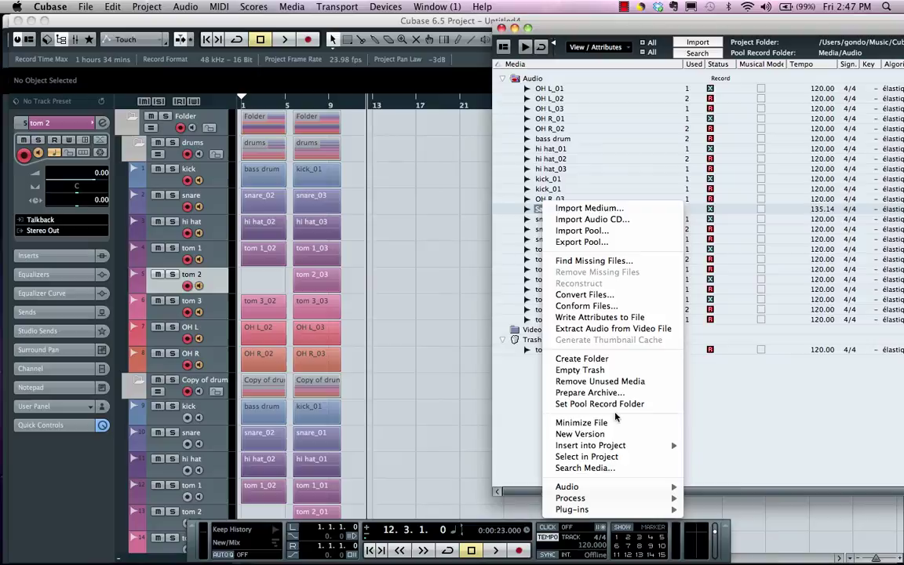
{"action": "mouse_move", "coordinate": [616, 445]}
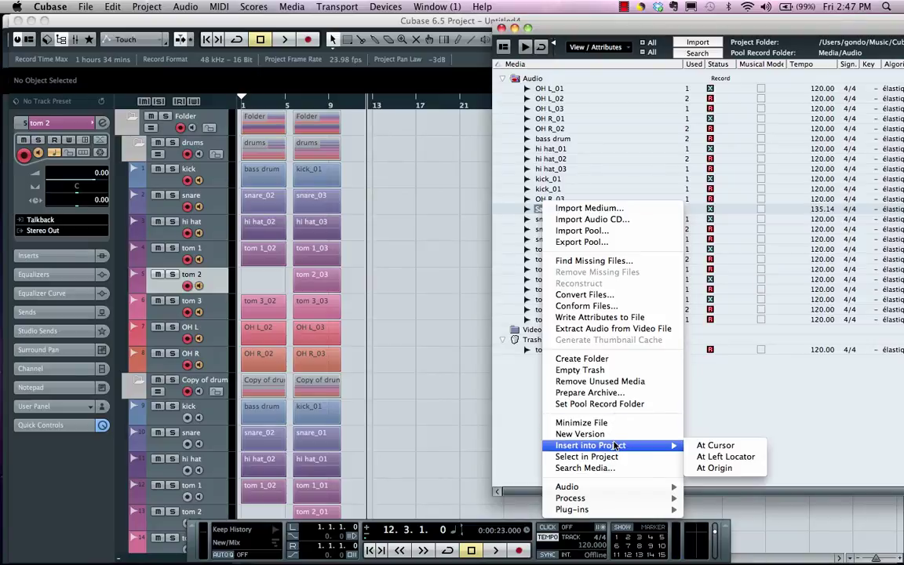
{"action": "left_click", "coordinate": [722, 446]}
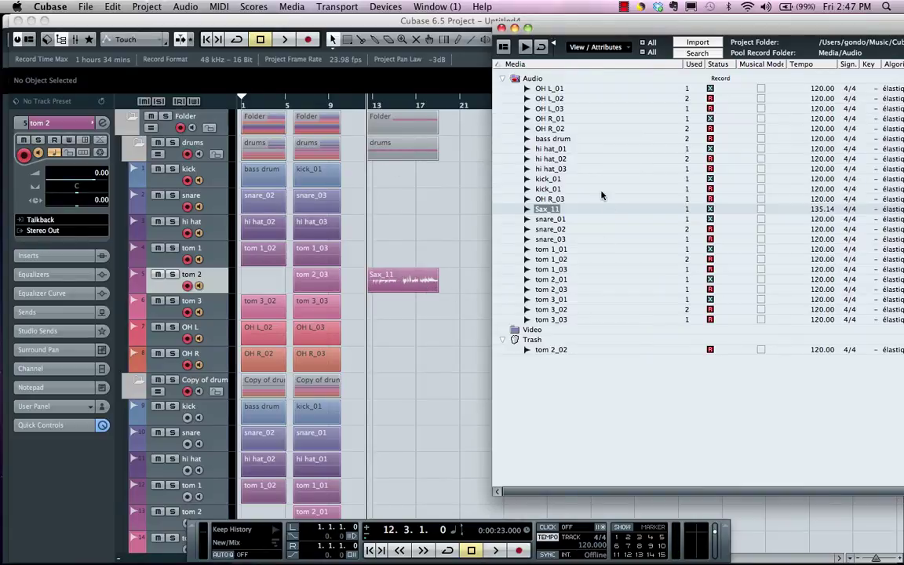
Open Sax_11 in the Sample Editor and mark the sax phrase around bars 14–15 as region 1
{"action": "double_click", "coordinate": [408, 284]}
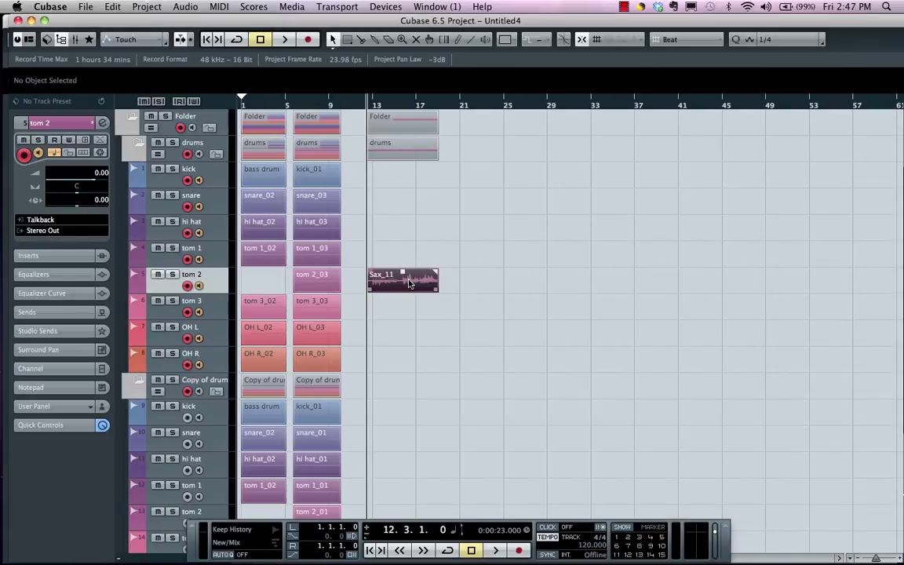
{"action": "left_click_drag", "start_coordinate": [312, 252], "coordinate": [383, 254]}
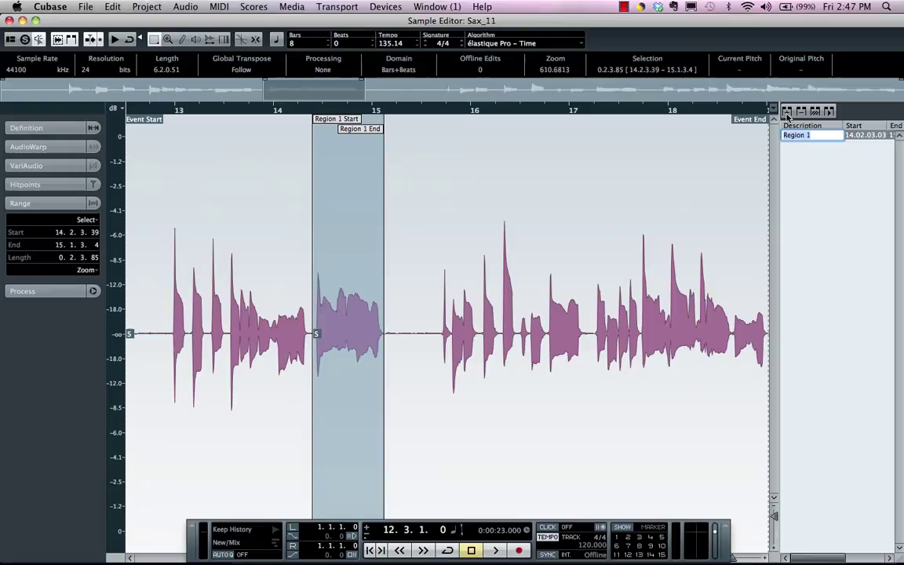
{"action": "type", "text": "1"}
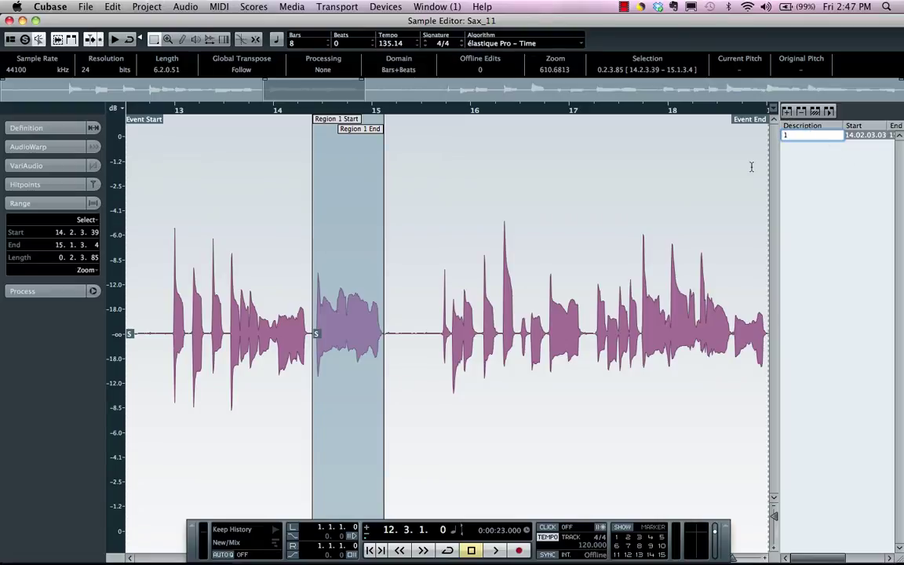
Add regions 12 and 3 from the sax phrases near bar 16 and bars 17–18
{"action": "left_click_drag", "start_coordinate": [439, 304], "coordinate": [476, 304]}
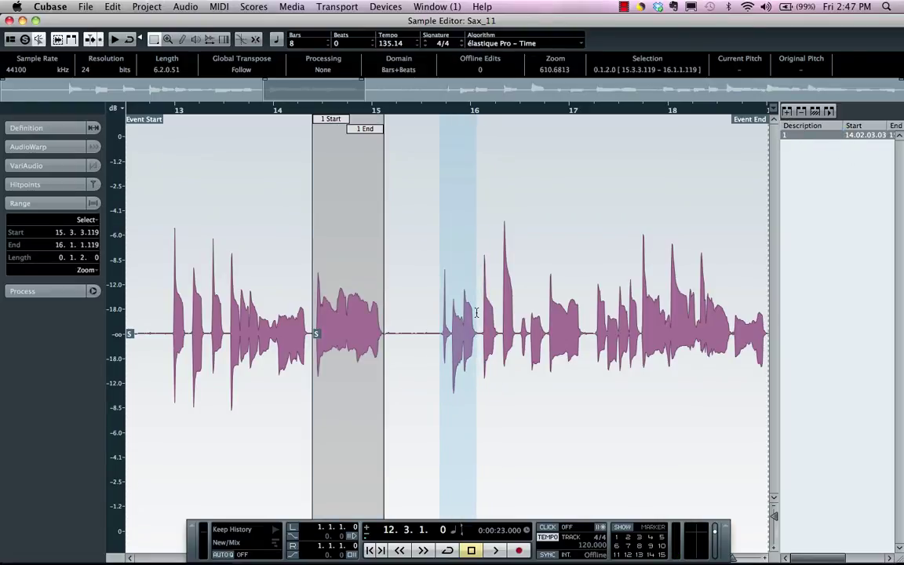
{"action": "left_click", "coordinate": [787, 111]}
{"action": "type", "text": "12"}
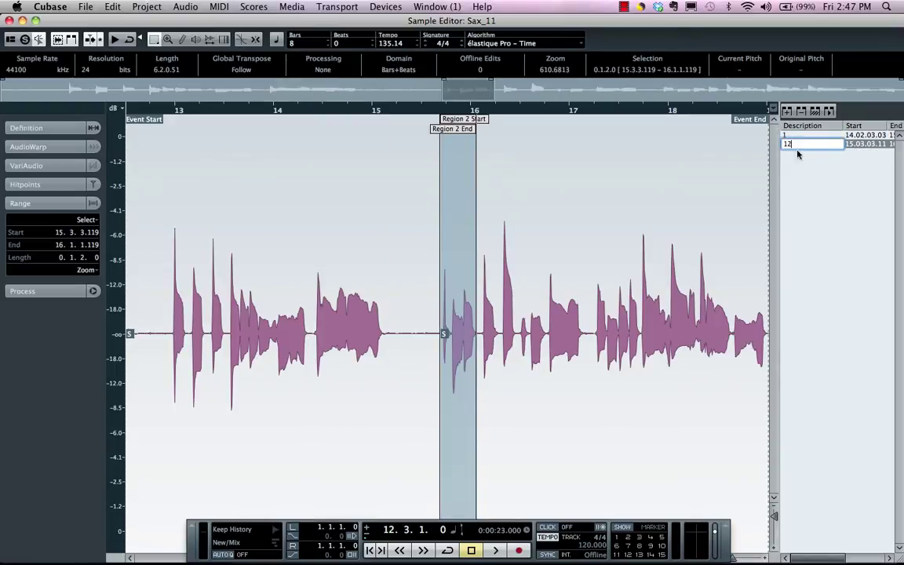
{"action": "key", "text": "Return"}
{"action": "left_click_drag", "start_coordinate": [567, 264], "coordinate": [642, 264]}
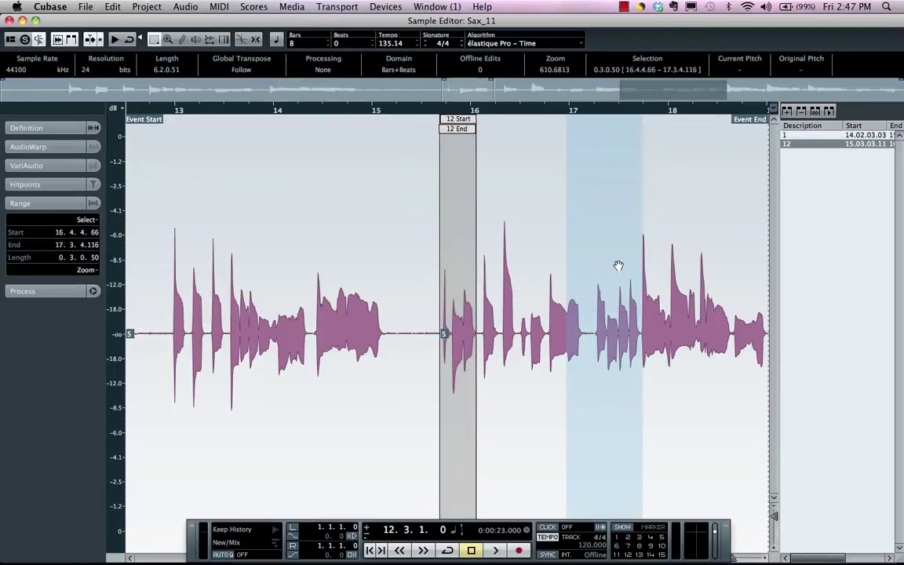
{"action": "left_click", "coordinate": [787, 110]}
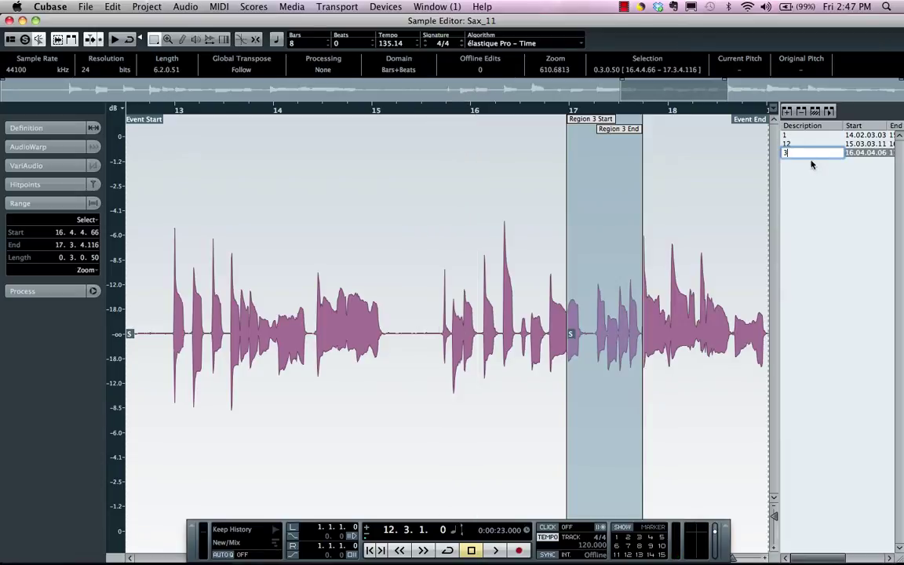
{"action": "type", "text": "3"}
{"action": "key", "text": "Return"}
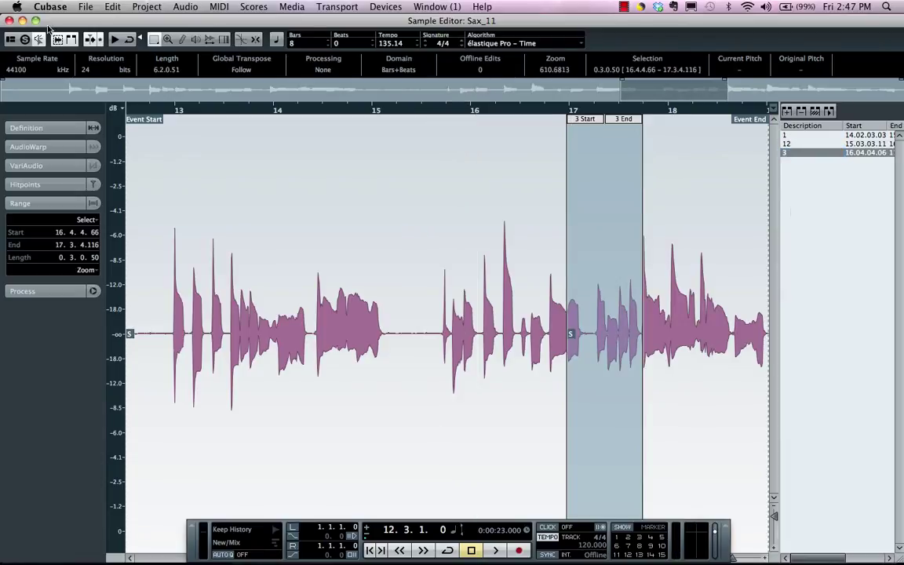
Close the Sample Editor, open the Pool and expand Sax_11 to show regions 1, 12 and 3
{"action": "left_click", "coordinate": [9, 21]}
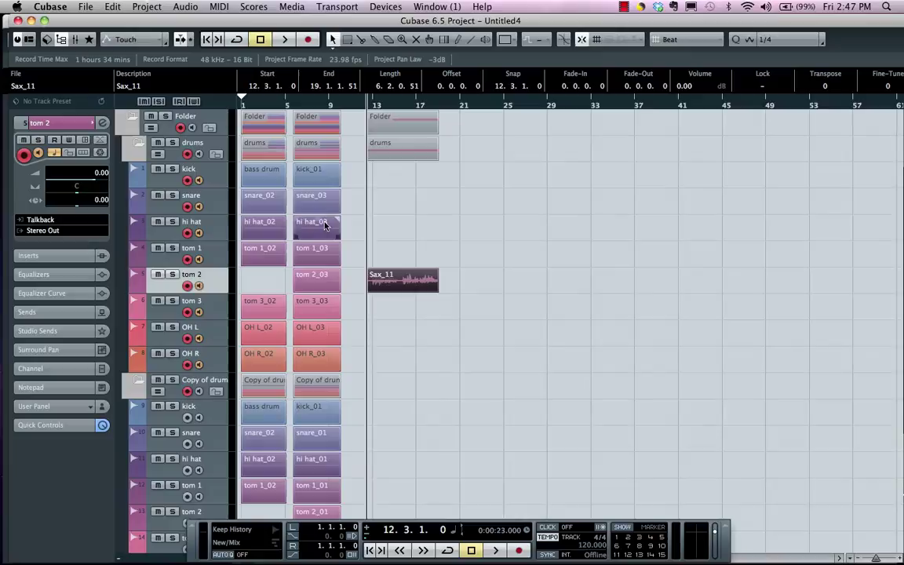
{"action": "left_click", "coordinate": [61, 39]}
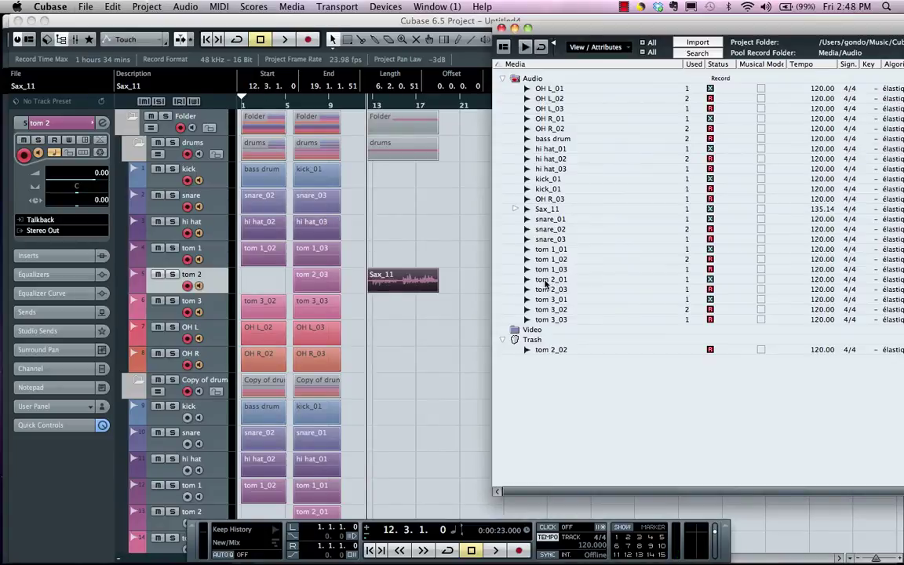
{"action": "left_click", "coordinate": [515, 208]}
{"action": "mouse_move", "coordinate": [550, 219]}
{"action": "left_mouse_down"}
{"action": "mouse_move", "coordinate": [538, 240]}
{"action": "mouse_move", "coordinate": [552, 223]}
{"action": "mouse_move", "coordinate": [549, 233]}
{"action": "mouse_move", "coordinate": [562, 230]}
{"action": "left_mouse_up"}
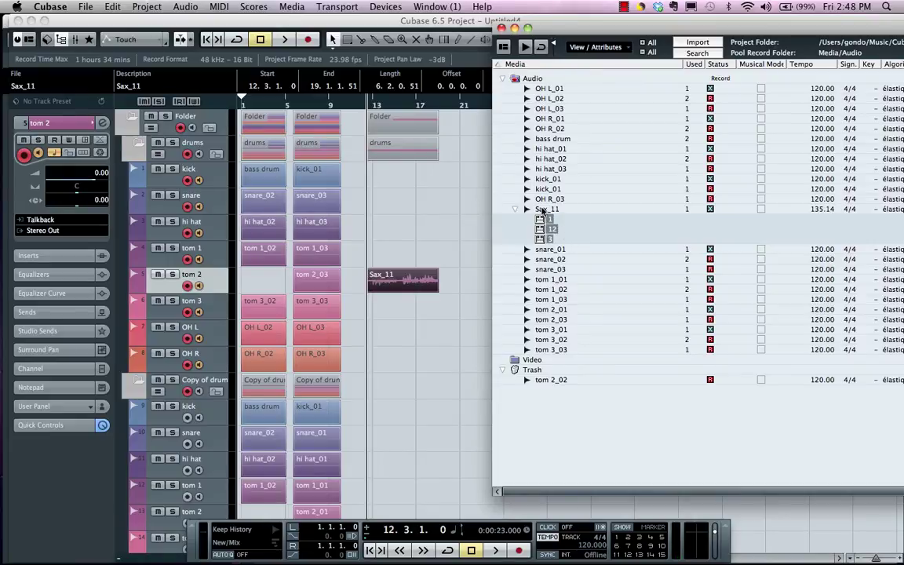
Browse the Audio menu without choosing anything, then select the Audio folder in the Pool
{"action": "left_click", "coordinate": [185, 7]}
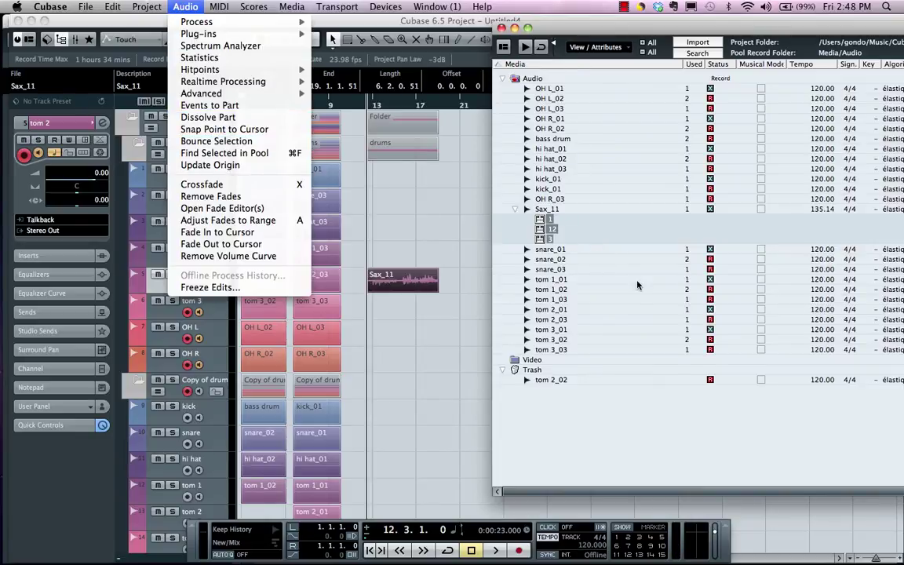
{"action": "left_click", "coordinate": [574, 258]}
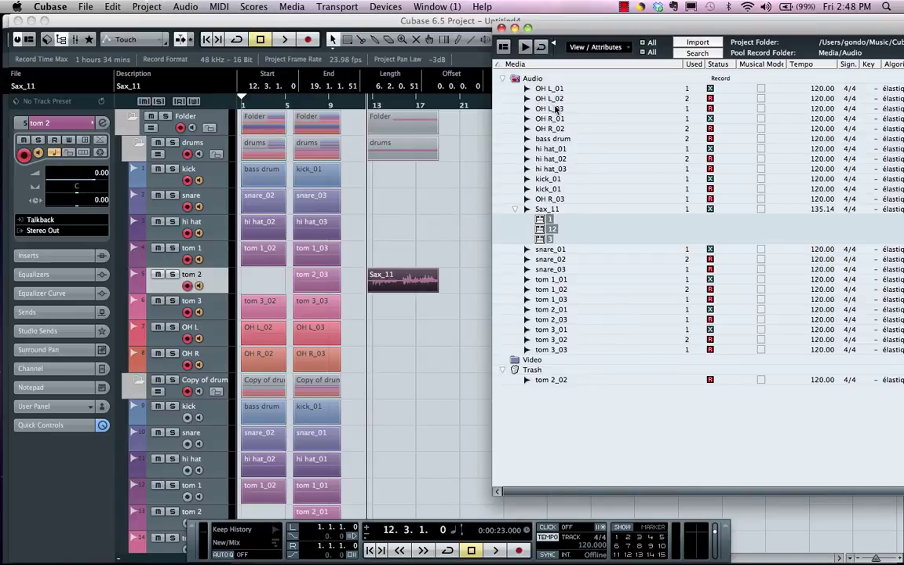
{"action": "left_click", "coordinate": [555, 89]}
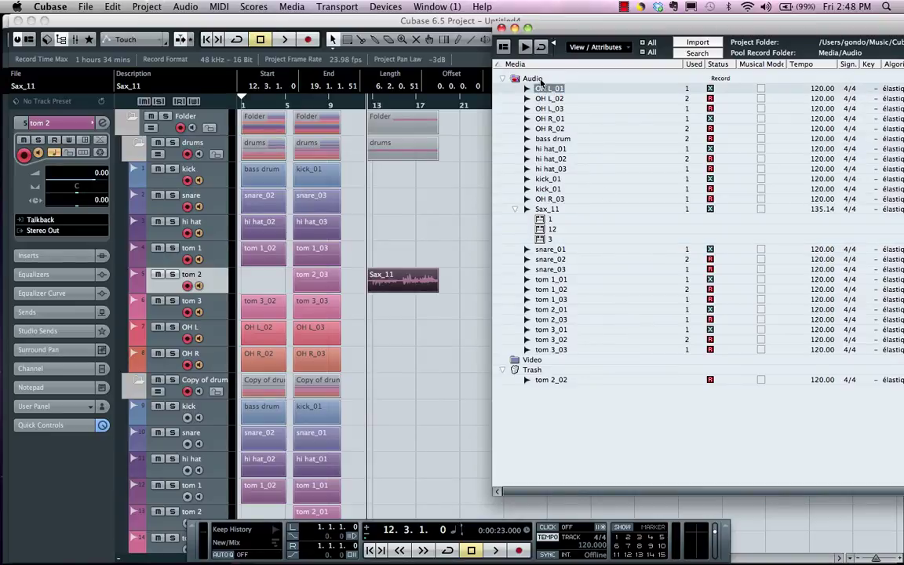
{"action": "left_click", "coordinate": [532, 78]}
Create a new folder named DRUM inside the Pool's Audio folder
{"action": "right_click", "coordinate": [540, 81]}
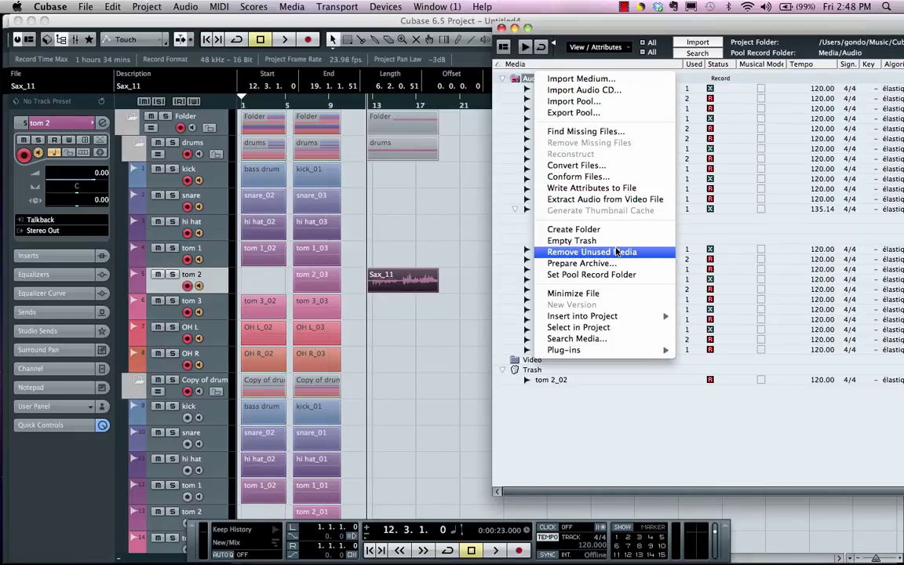
{"action": "left_click", "coordinate": [559, 228]}
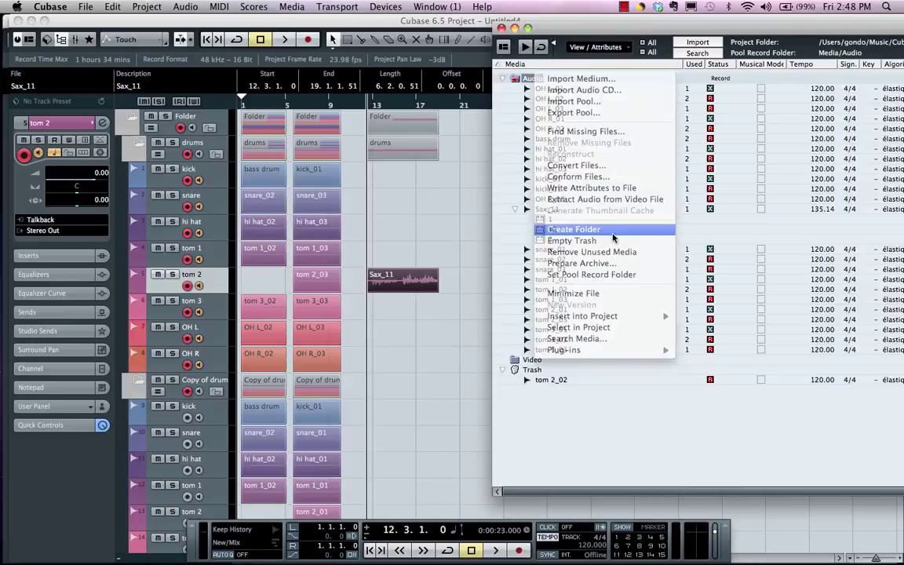
{"action": "type", "text": "DRUM"}
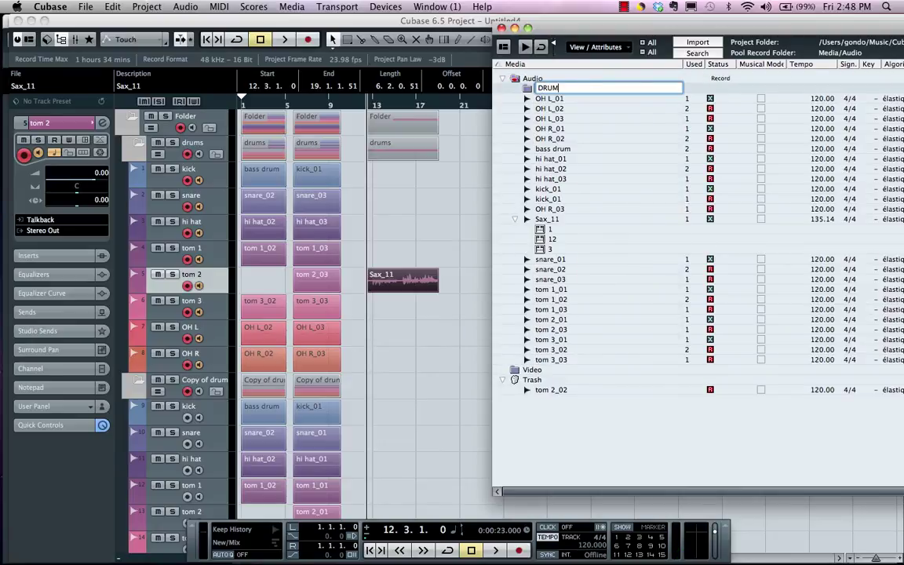
{"action": "key", "text": "Return"}
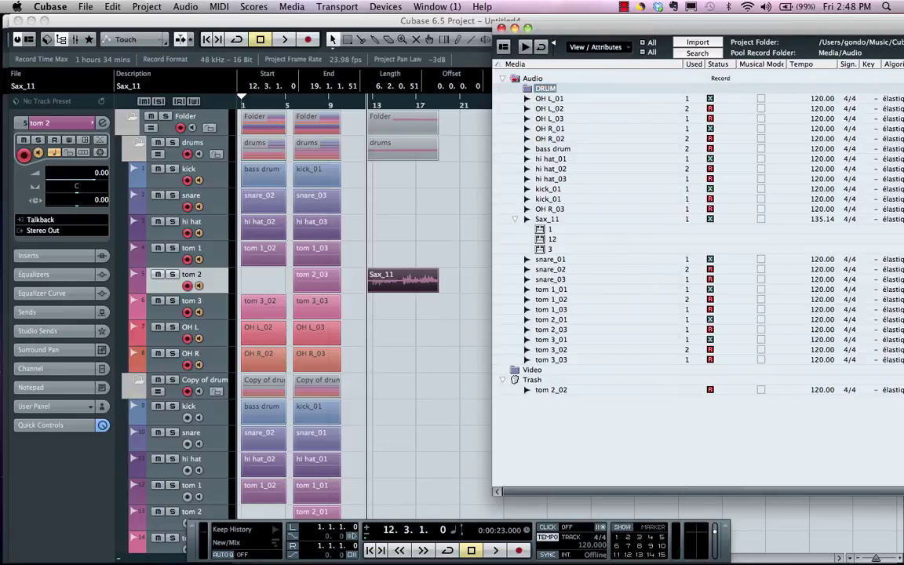
Move the clips from OH L_01 through OH R_03 into the DRUM folder and expand it
{"action": "left_click", "coordinate": [509, 98]}
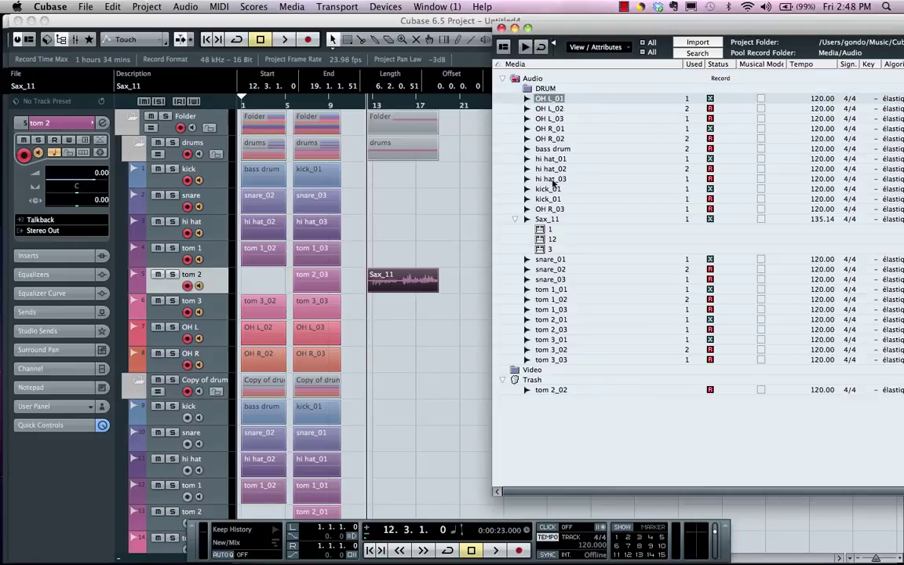
{"action": "left_click", "coordinate": [549, 208]}
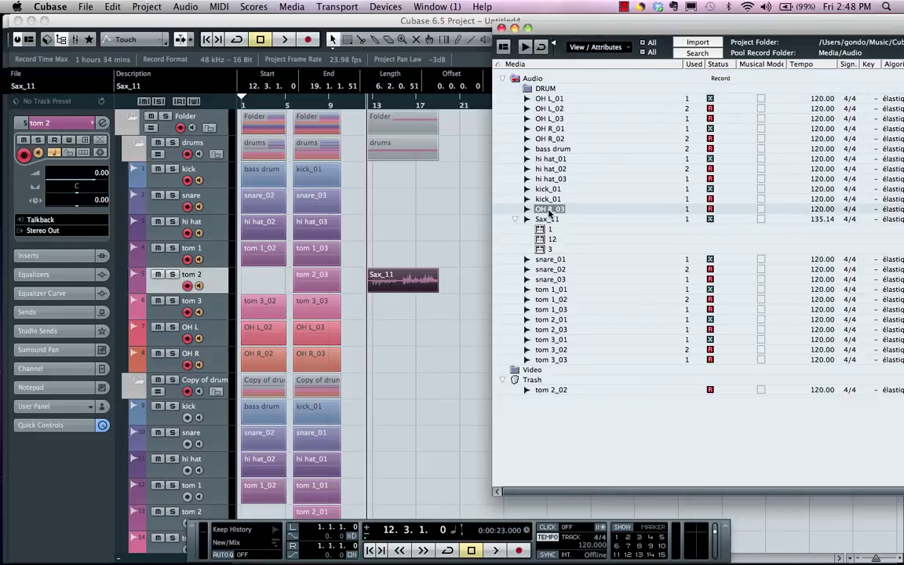
{"action": "left_click", "coordinate": [501, 98], "text": "shift"}
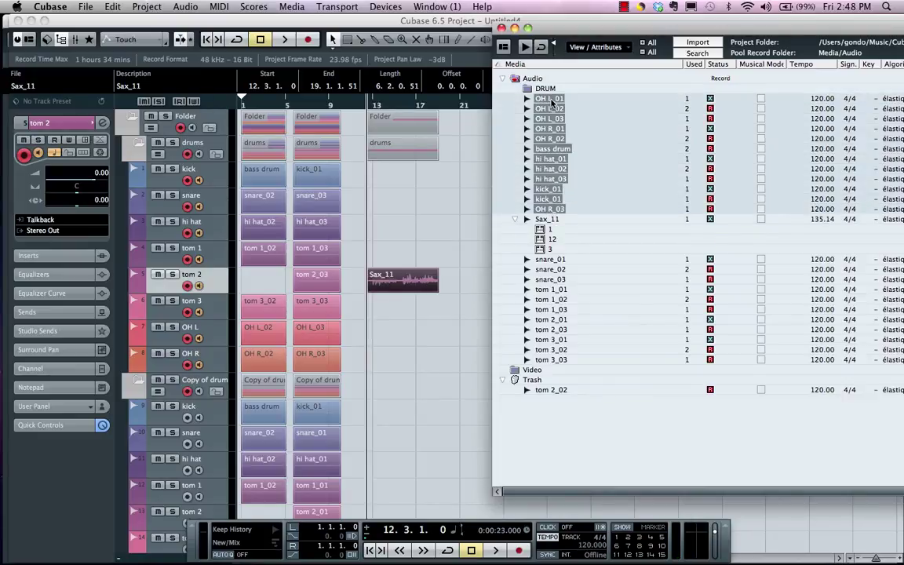
{"action": "left_click_drag", "start_coordinate": [502, 98], "coordinate": [545, 89]}
{"action": "left_click", "coordinate": [514, 93]}
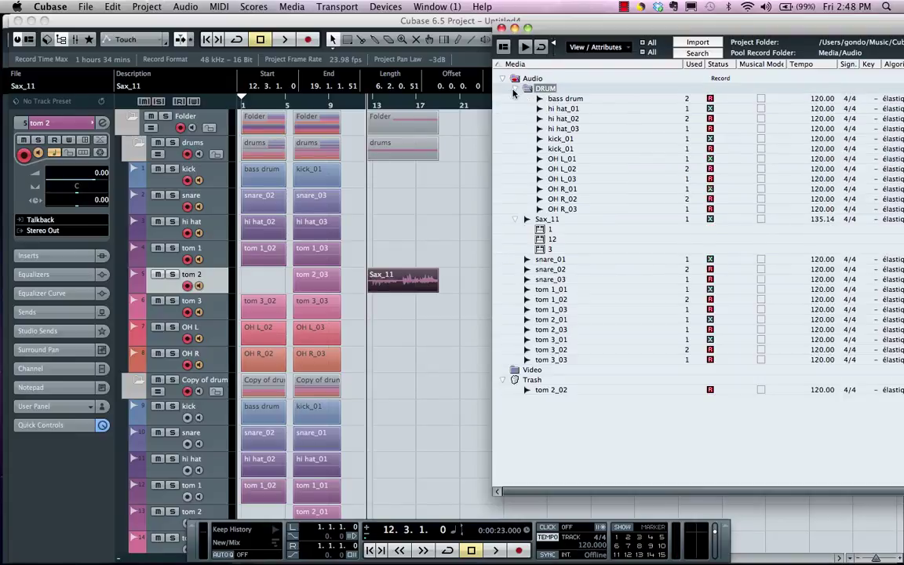
{"action": "left_click", "coordinate": [514, 92]}
{"action": "left_click", "coordinate": [514, 92]}
Shift the Pool window left, dismiss its context menu, and close the Pool
{"action": "left_click_drag", "start_coordinate": [573, 24], "coordinate": [429, 16]}
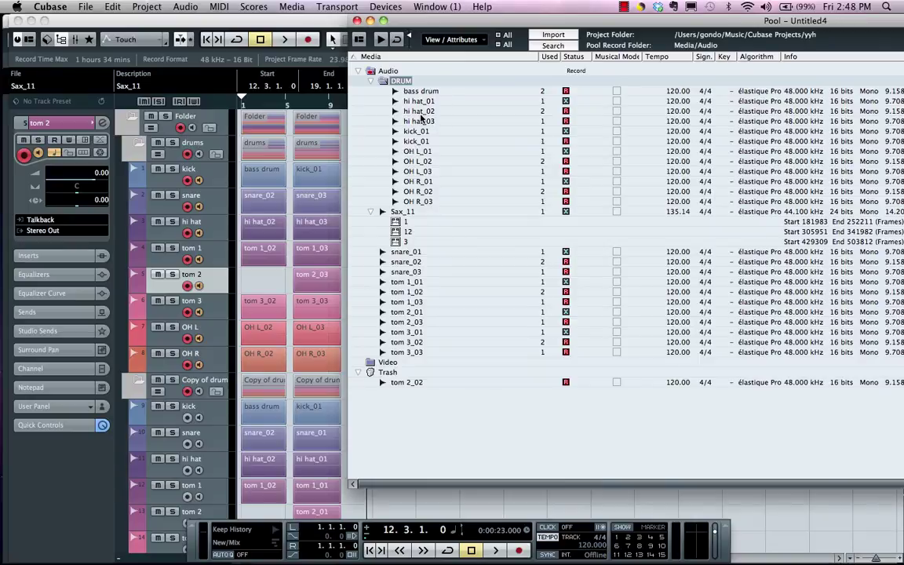
{"action": "right_click", "coordinate": [421, 114]}
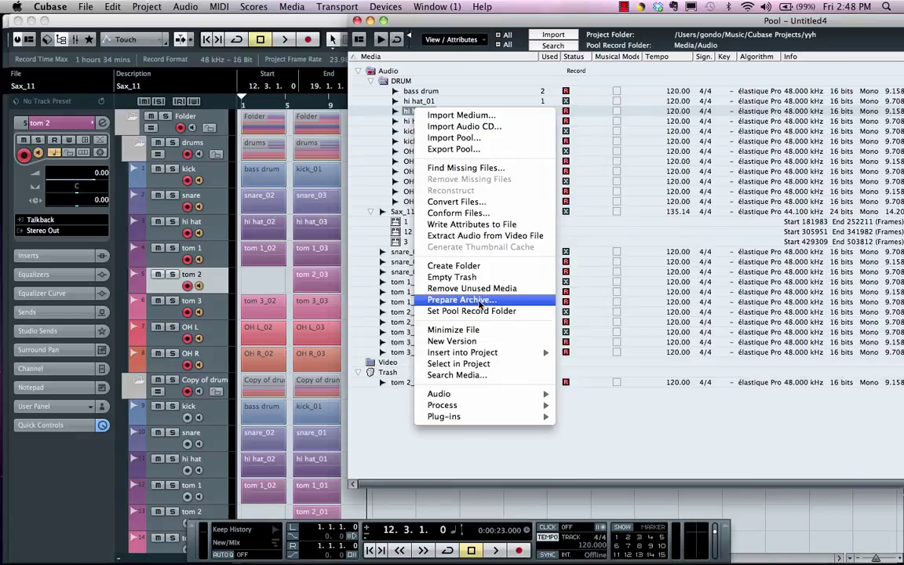
{"action": "left_click", "coordinate": [368, 104]}
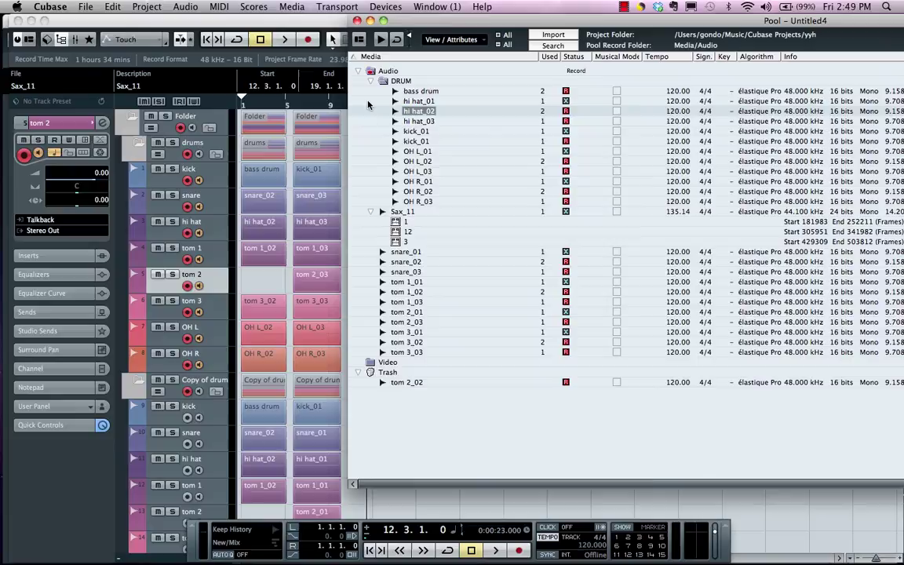
{"action": "left_click", "coordinate": [357, 21]}
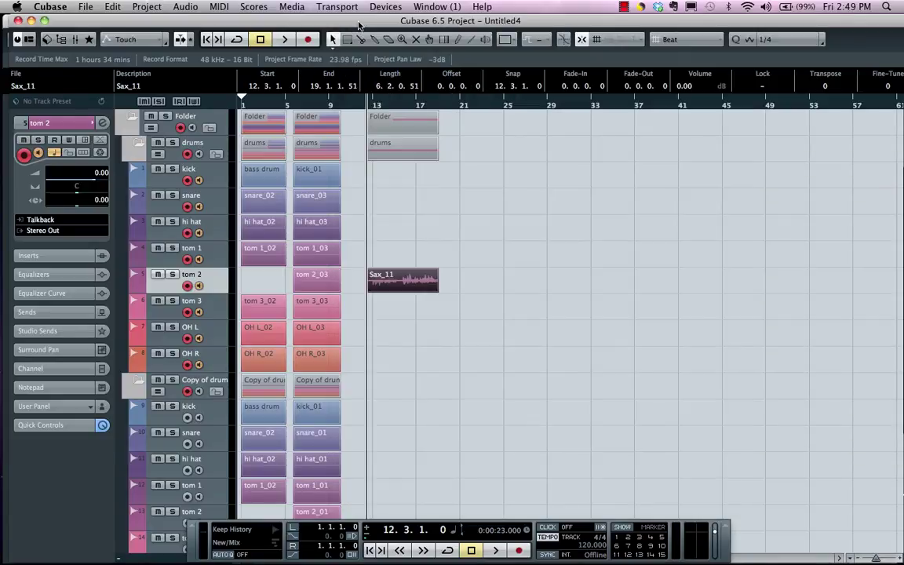
Start File > Back up Project and create a new folder named backup inside folder a
{"action": "left_click", "coordinate": [83, 6]}
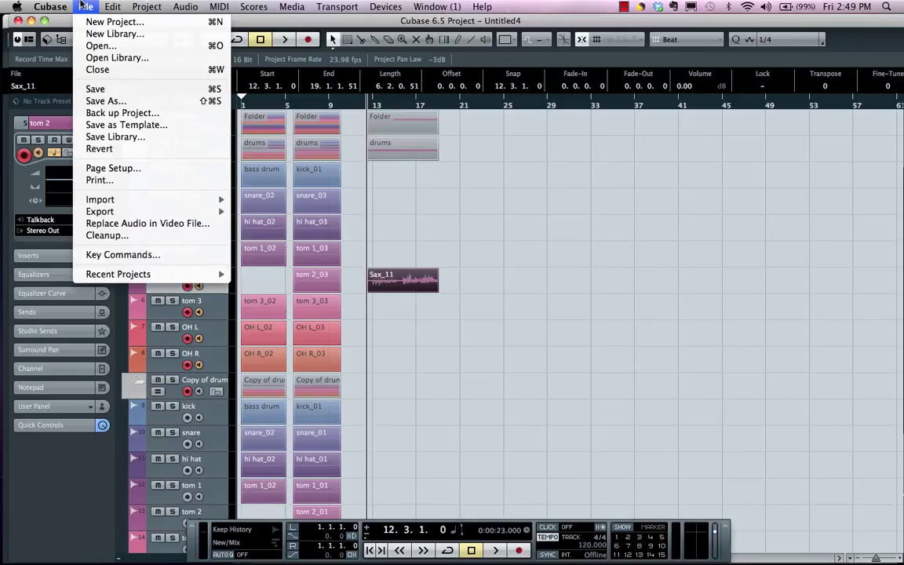
{"action": "left_click", "coordinate": [103, 112]}
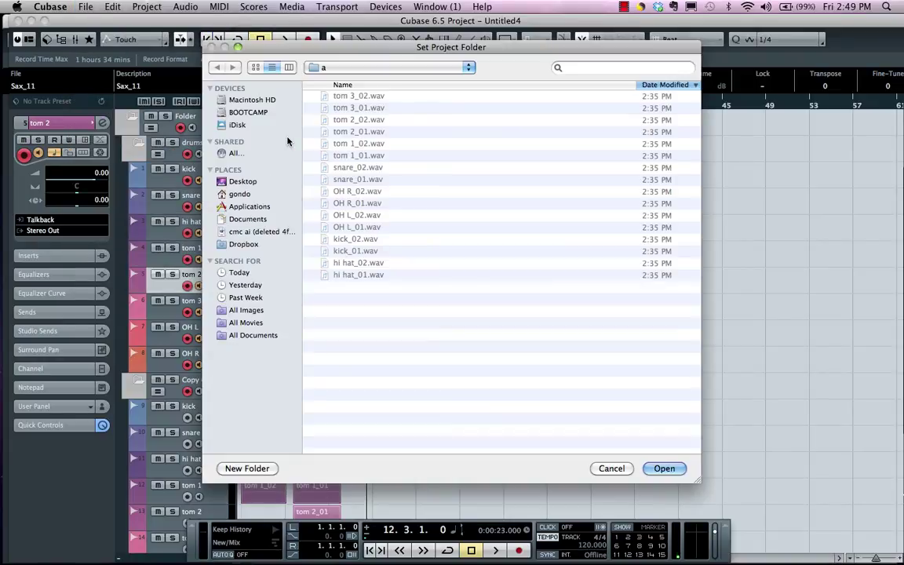
{"action": "left_click", "coordinate": [346, 69]}
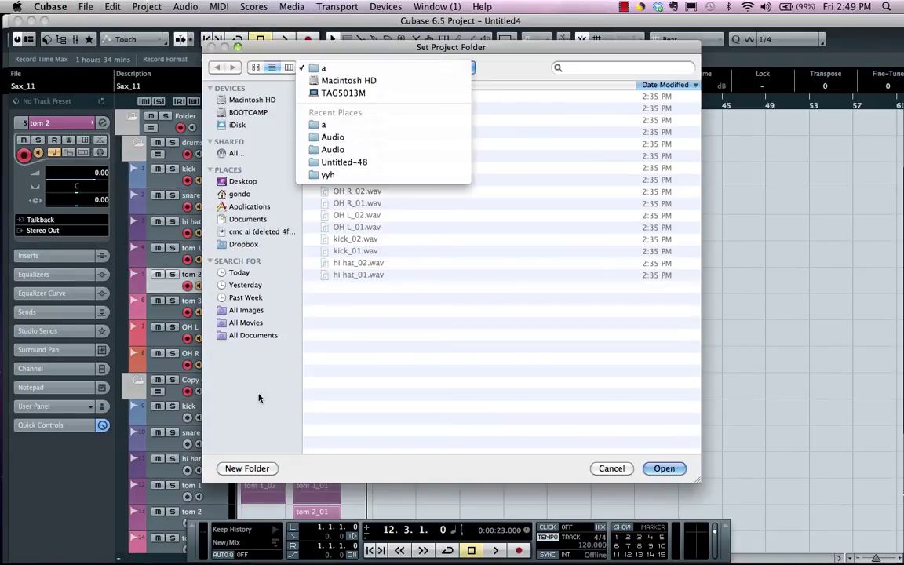
{"action": "left_click", "coordinate": [240, 469]}
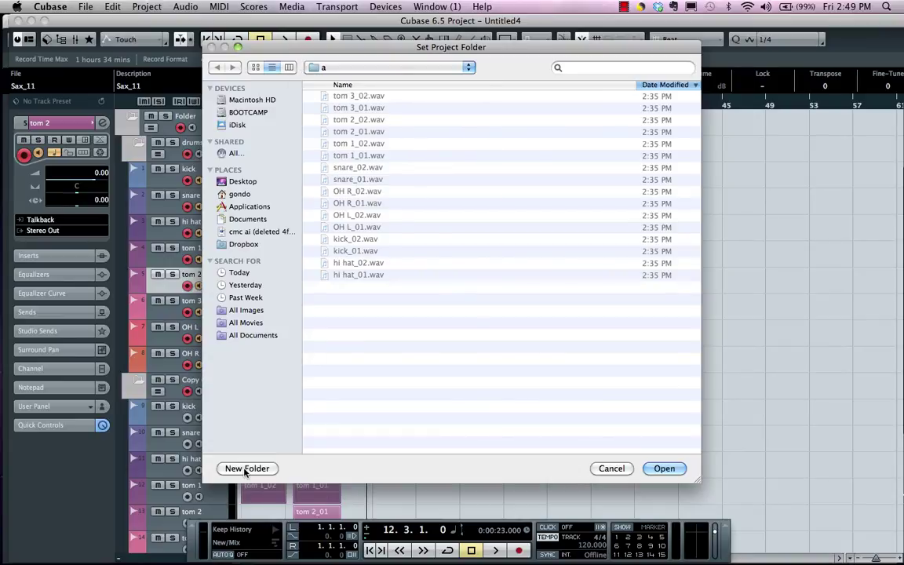
{"action": "left_click", "coordinate": [243, 468]}
{"action": "type", "text": "backu"}
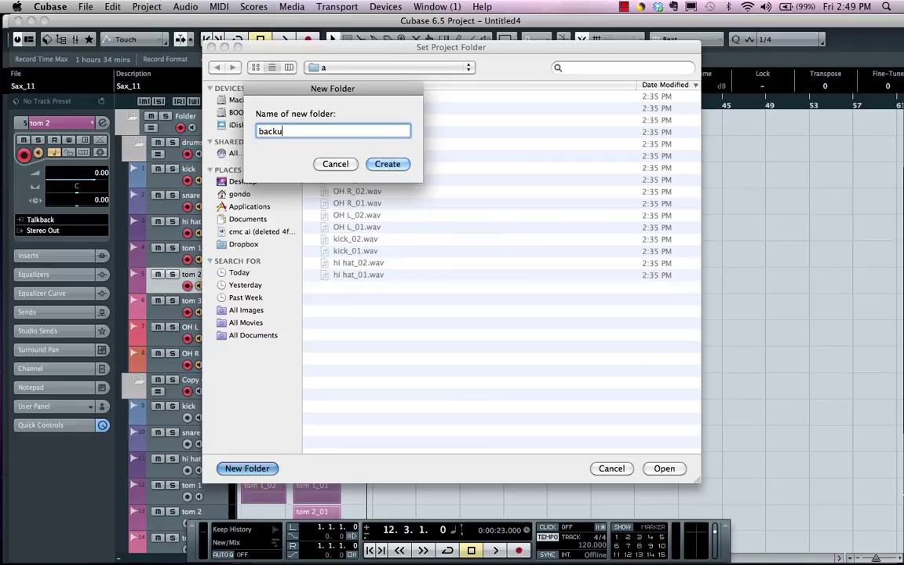
{"action": "type", "text": "p"}
{"action": "key", "text": "Return"}
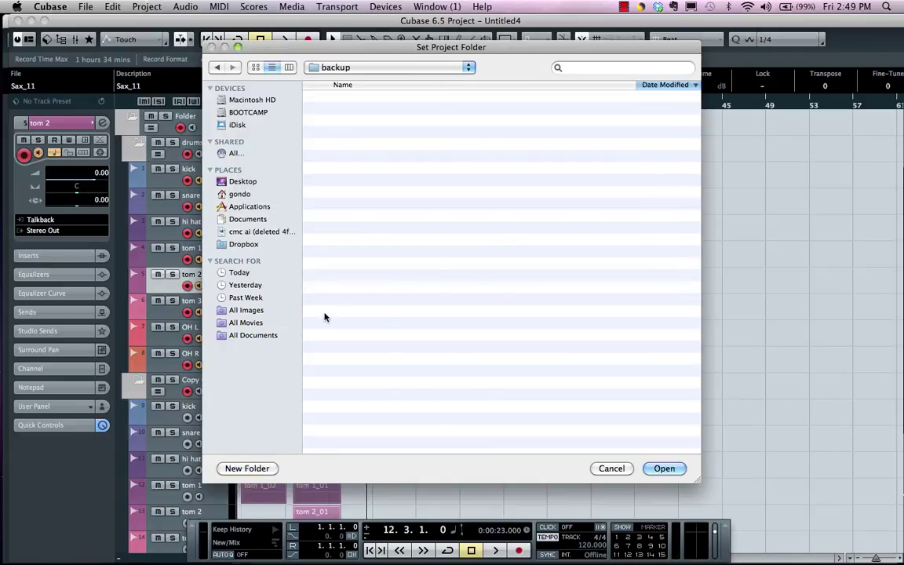
Use backup as the project folder, name it drums 1, and tick Minimize Audio Files, Freeze Edits, Remove Unused Files
{"action": "left_click", "coordinate": [665, 468]}
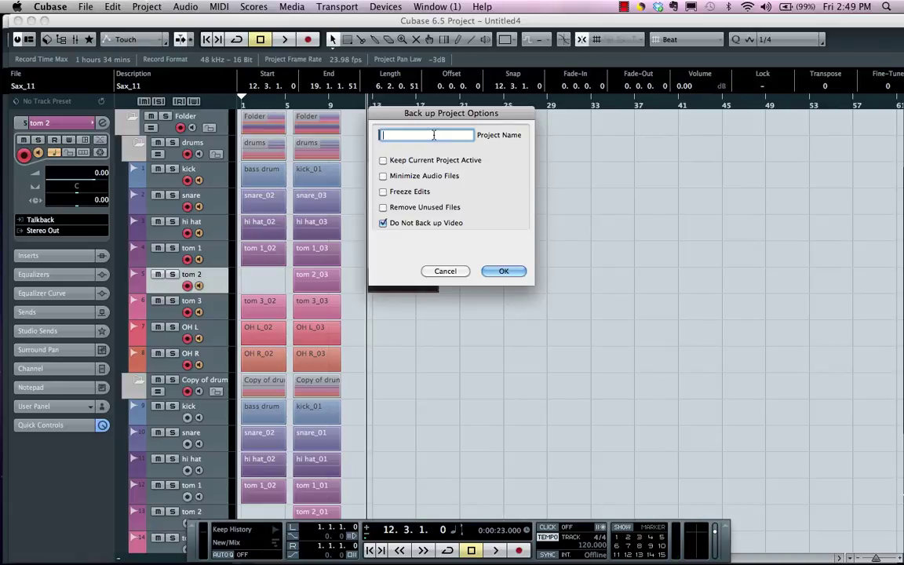
{"action": "type", "text": "drums 1"}
{"action": "left_click", "coordinate": [383, 176]}
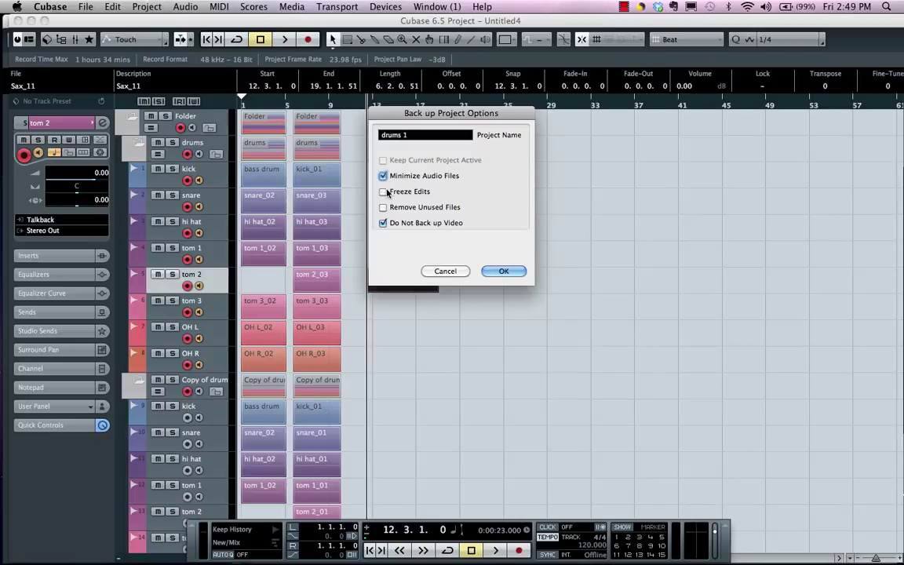
{"action": "left_click", "coordinate": [384, 192]}
{"action": "left_click", "coordinate": [384, 208]}
Confirm the backup options with OK so the drums 1 backup begins
{"action": "left_click", "coordinate": [500, 271]}
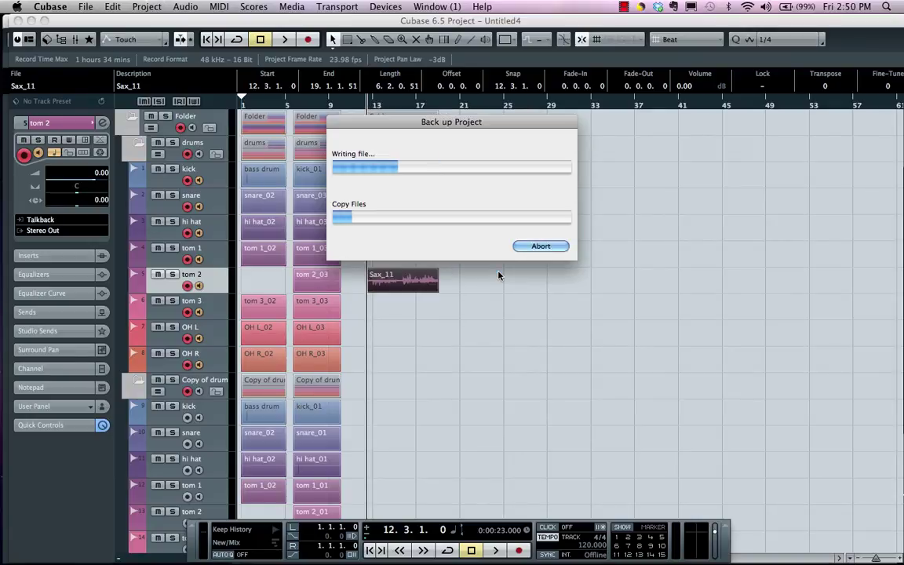